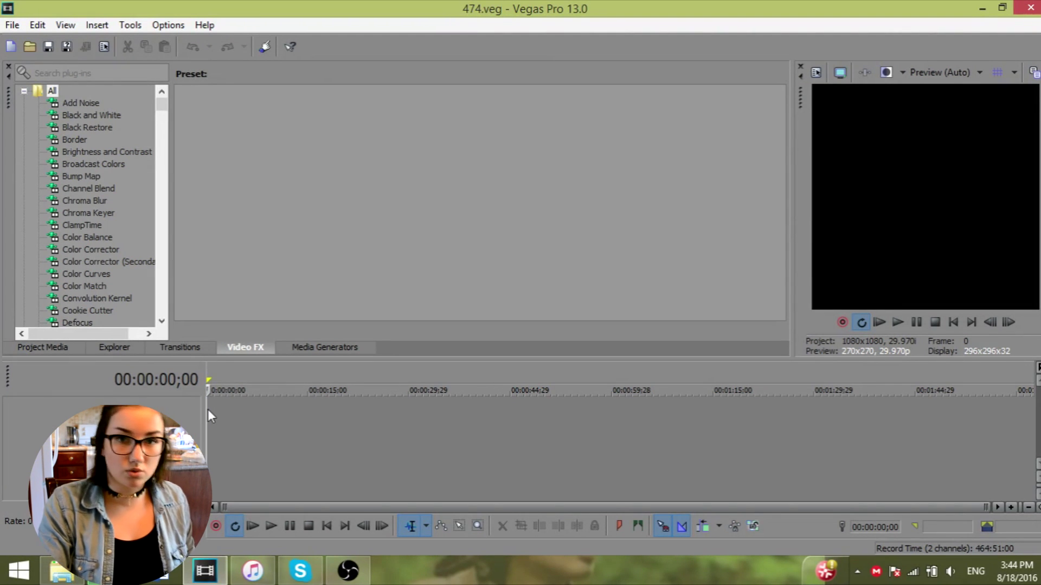
- Import the movie clip with its audio onto the start of the timeline
click(30, 46)
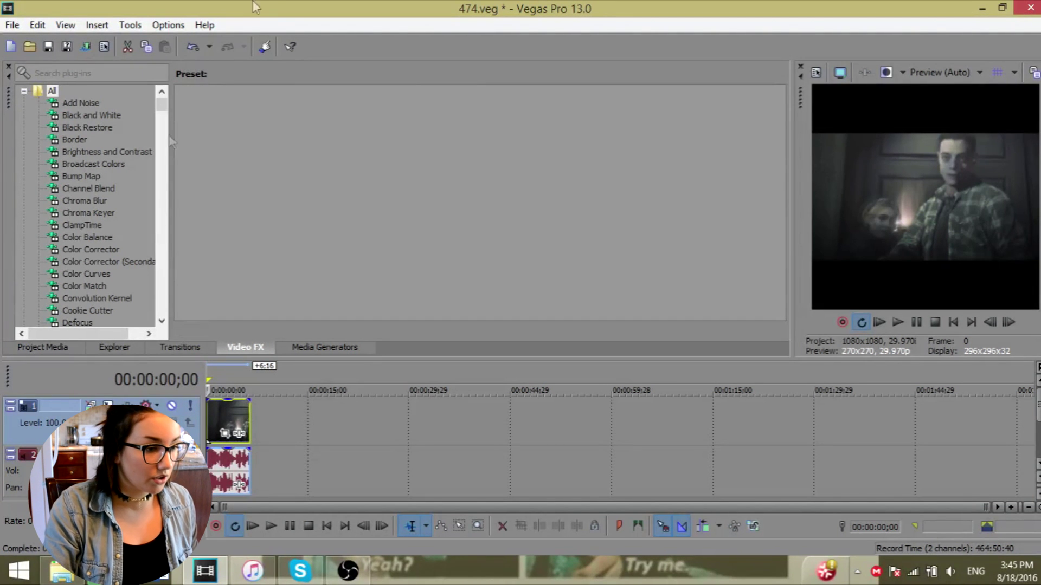
- Check the project templates and keep the video frame width and height at 1080
click(103, 47)
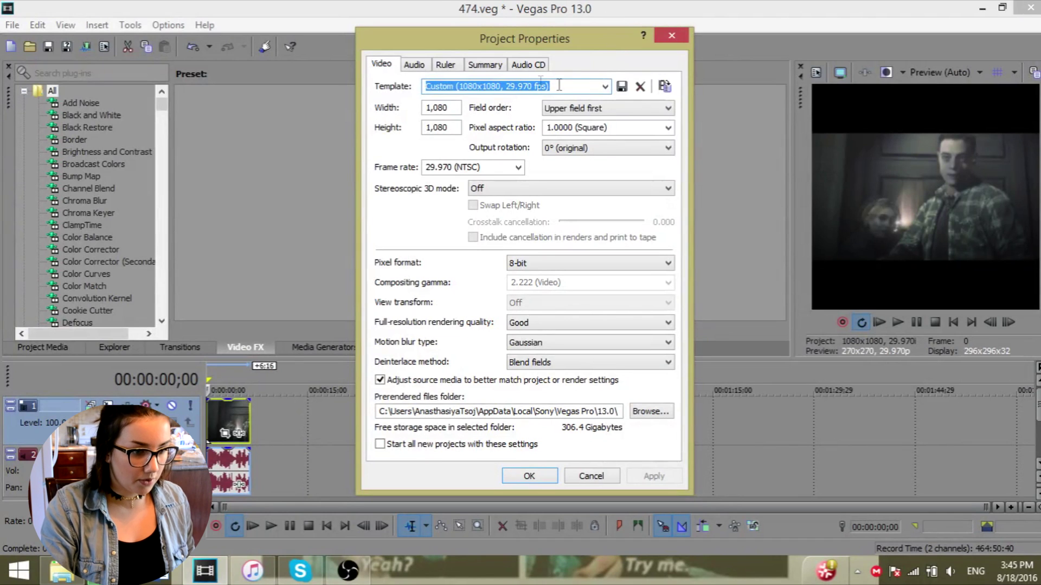
click(604, 87)
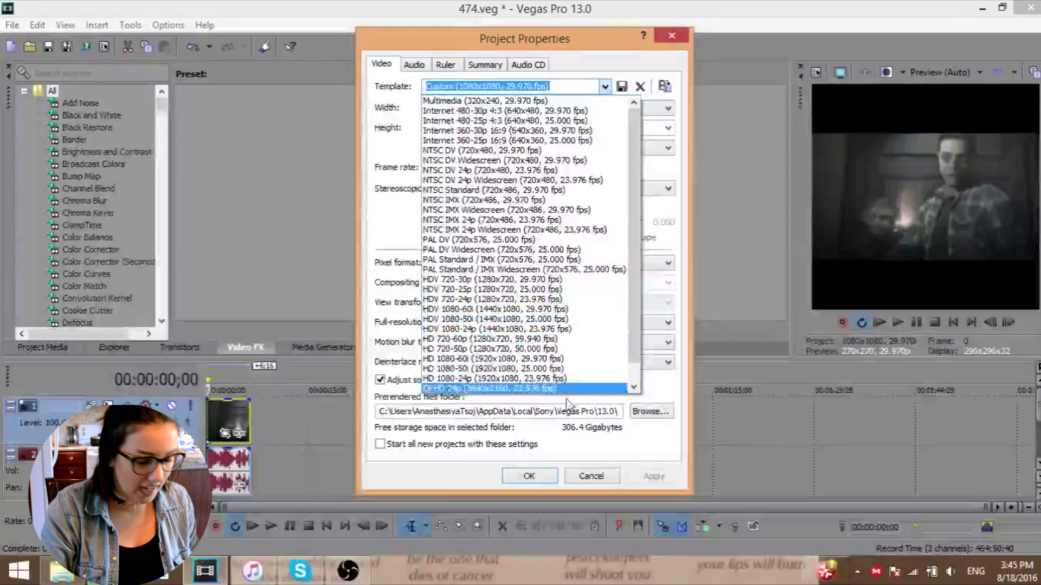
click(505, 460)
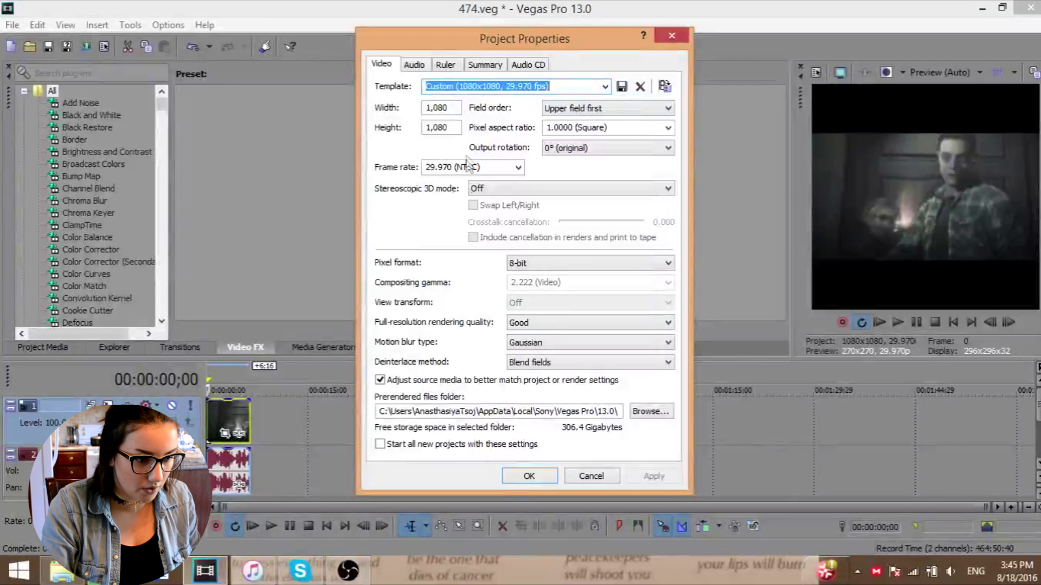
click(451, 112)
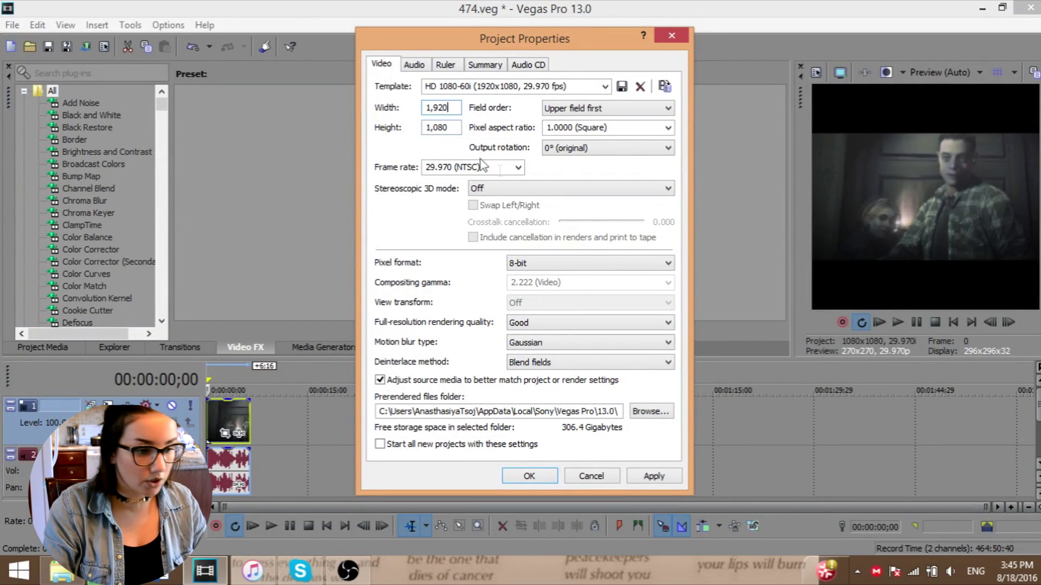
key(BackSpace)
key(BackSpace)
key(BackSpace)
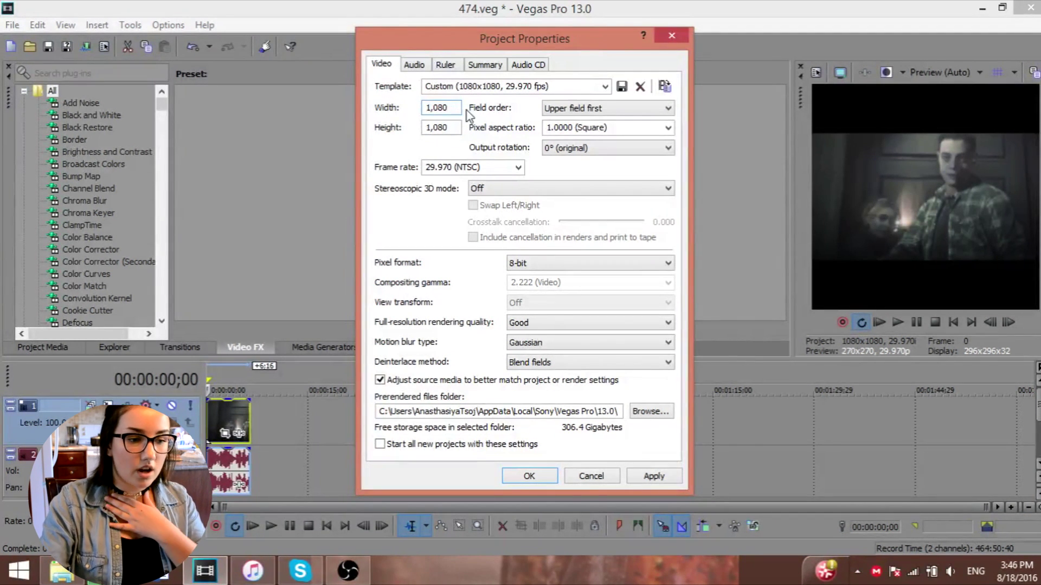
- Keep the custom 1080×1080 template as the default for new projects, then apply and confirm
click(492, 88)
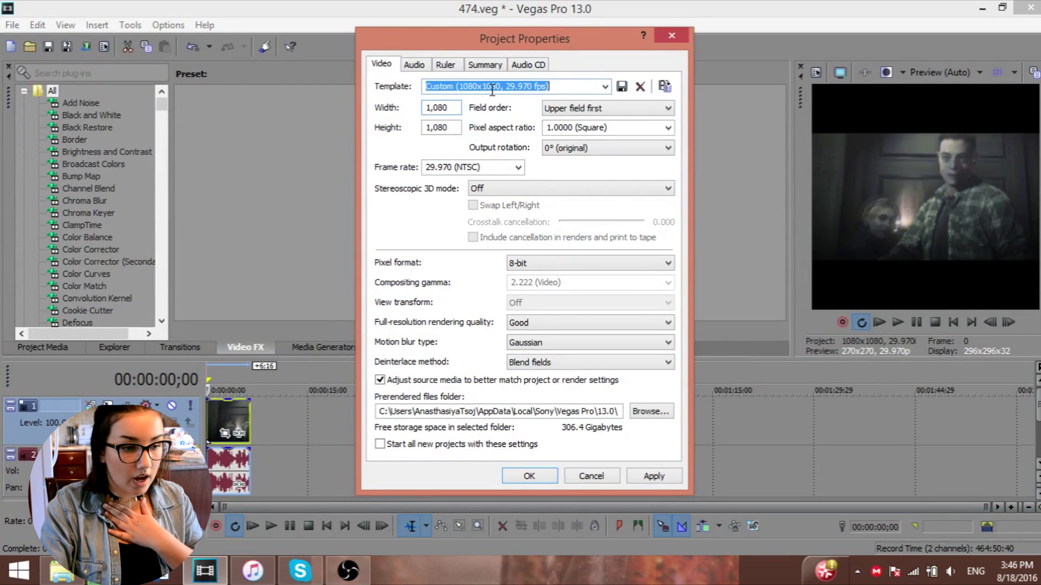
click(605, 86)
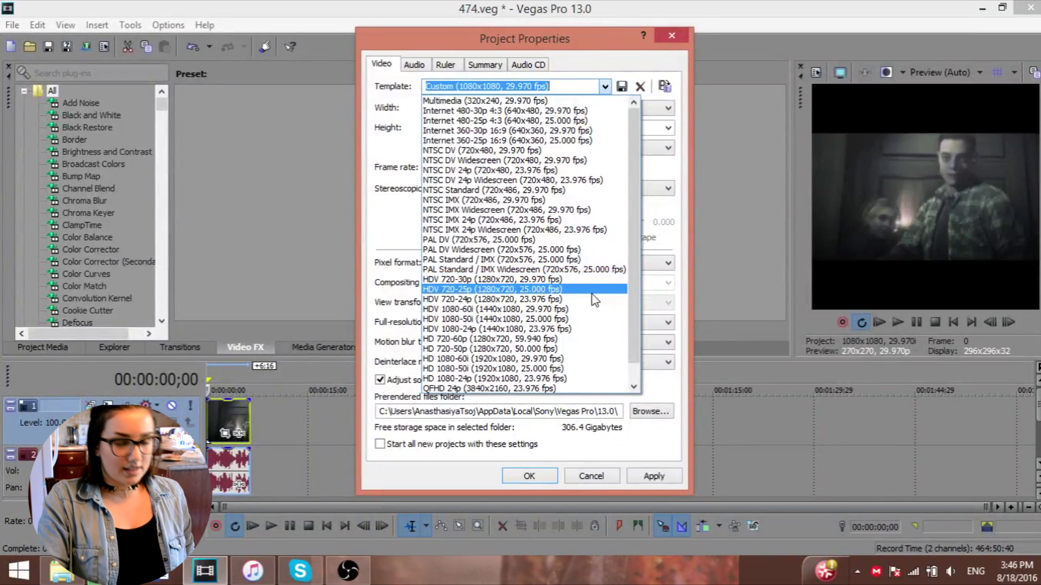
click(387, 139)
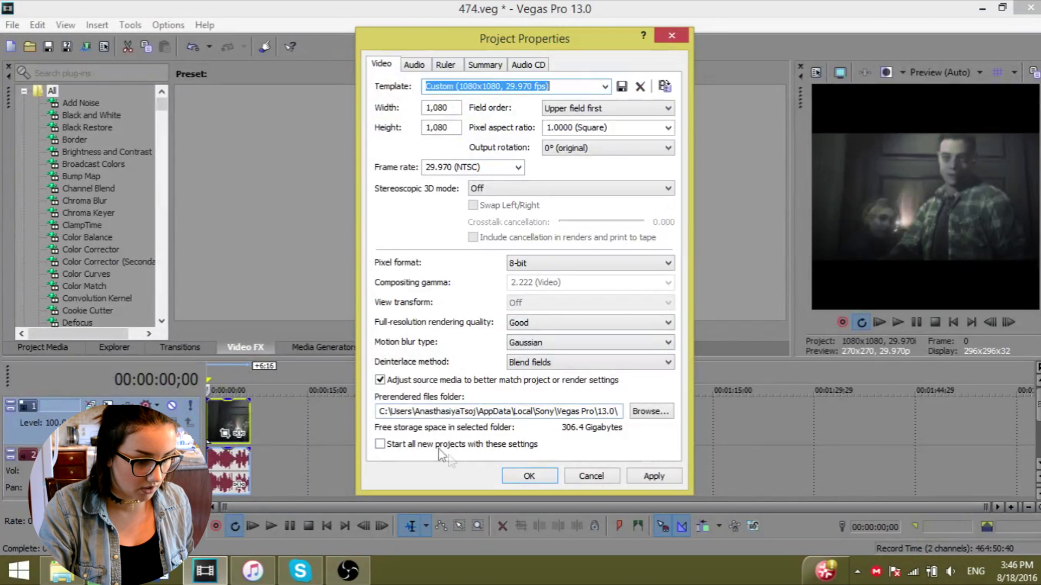
click(413, 66)
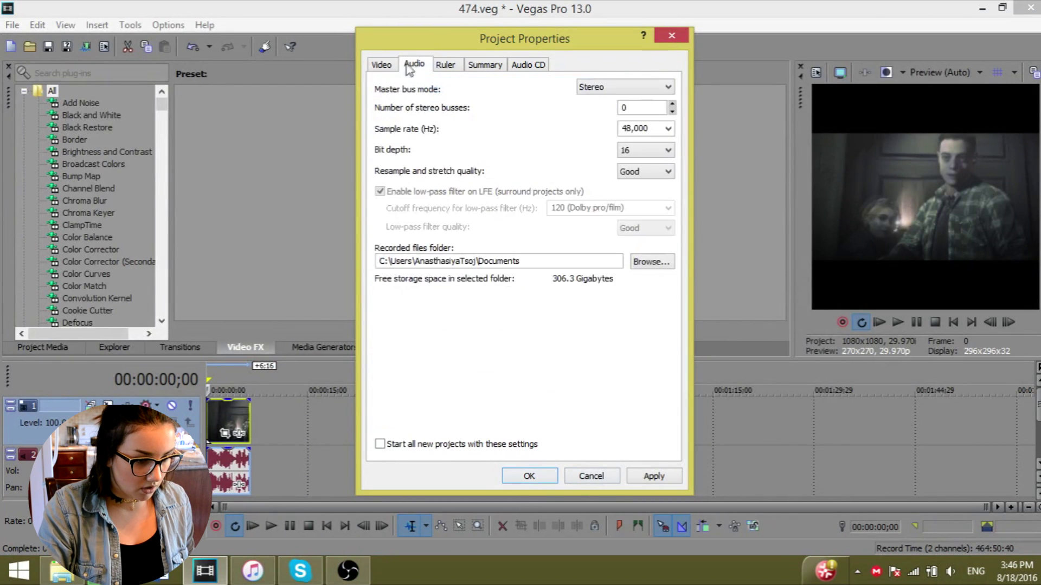
click(384, 66)
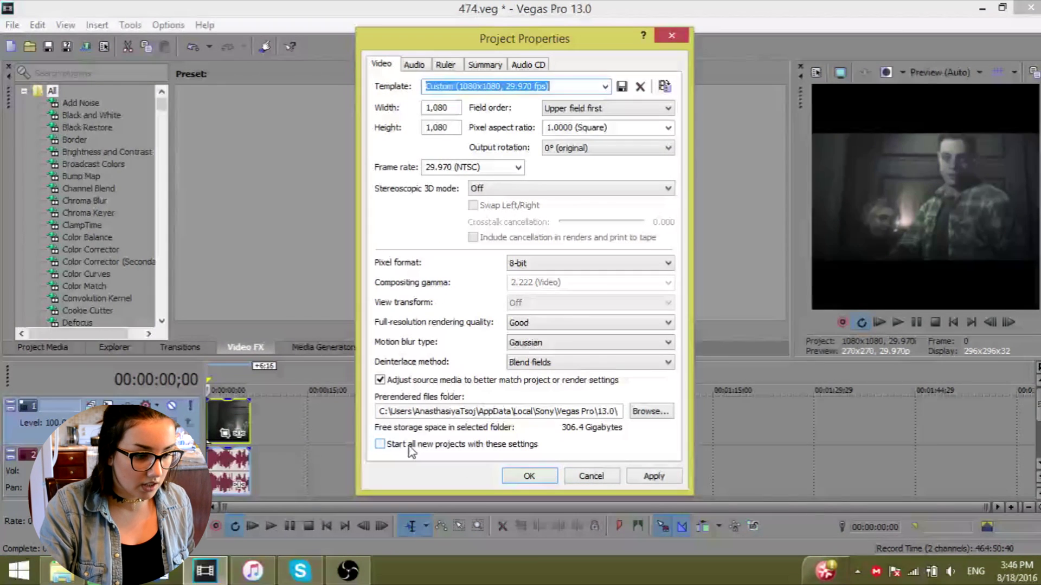
key(Tab)
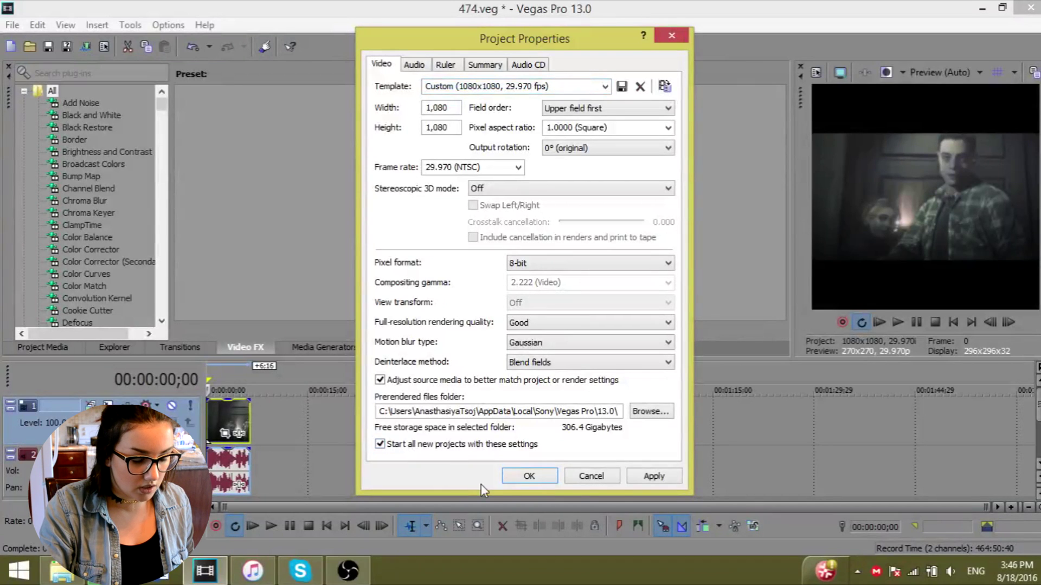
click(656, 477)
click(530, 477)
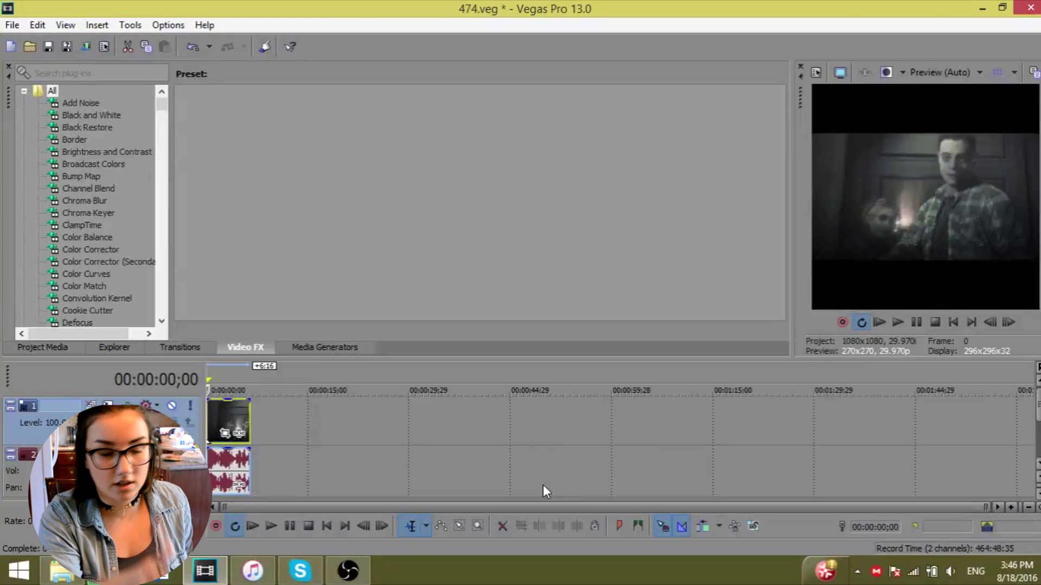
- Preview the clip as a loop region, then insert an empty video track above it
double_click(251, 374)
key(space)
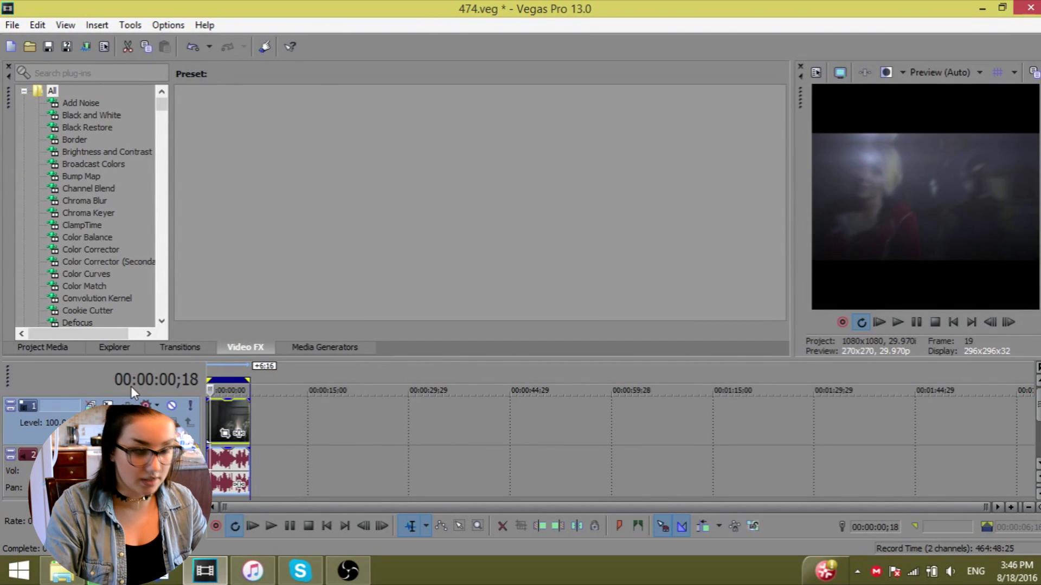
key(space)
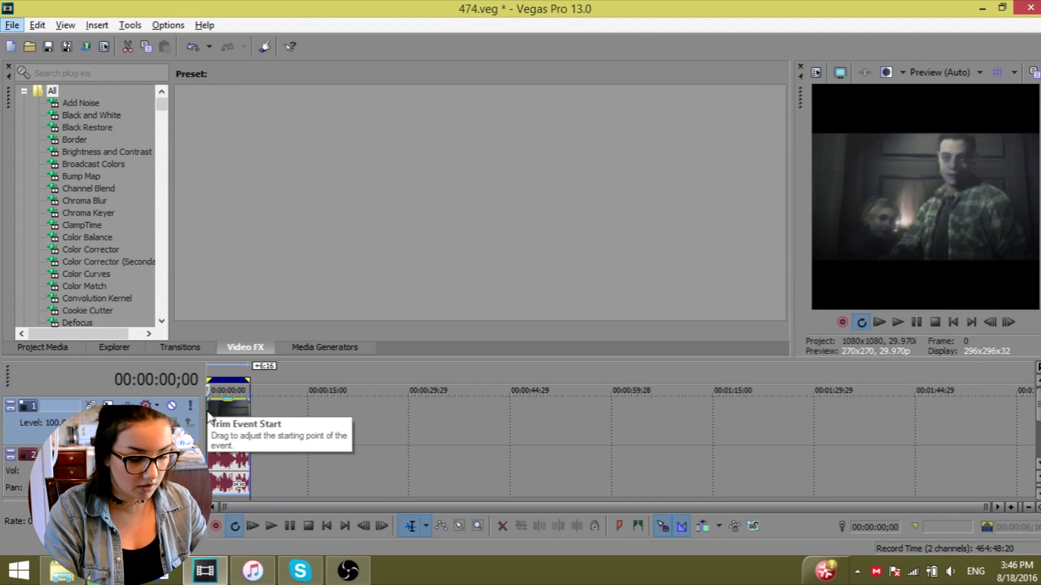
key(alt+space)
key(Escape)
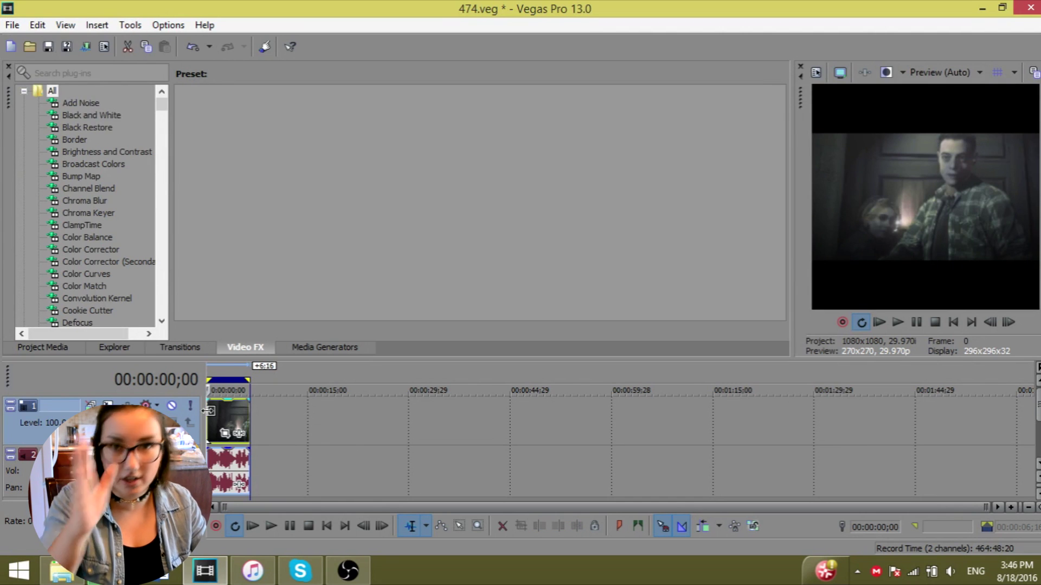
key(space)
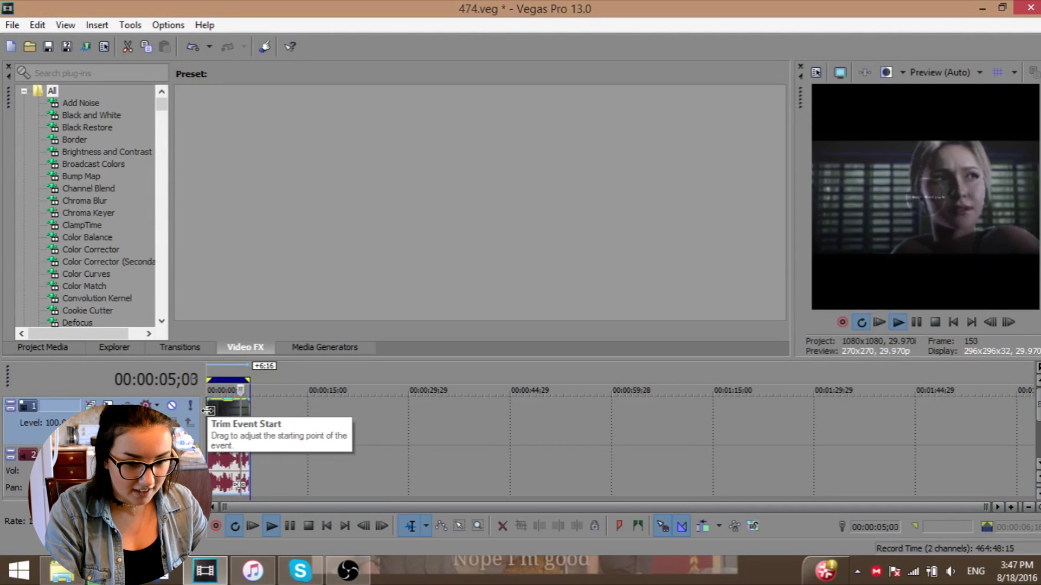
key(space)
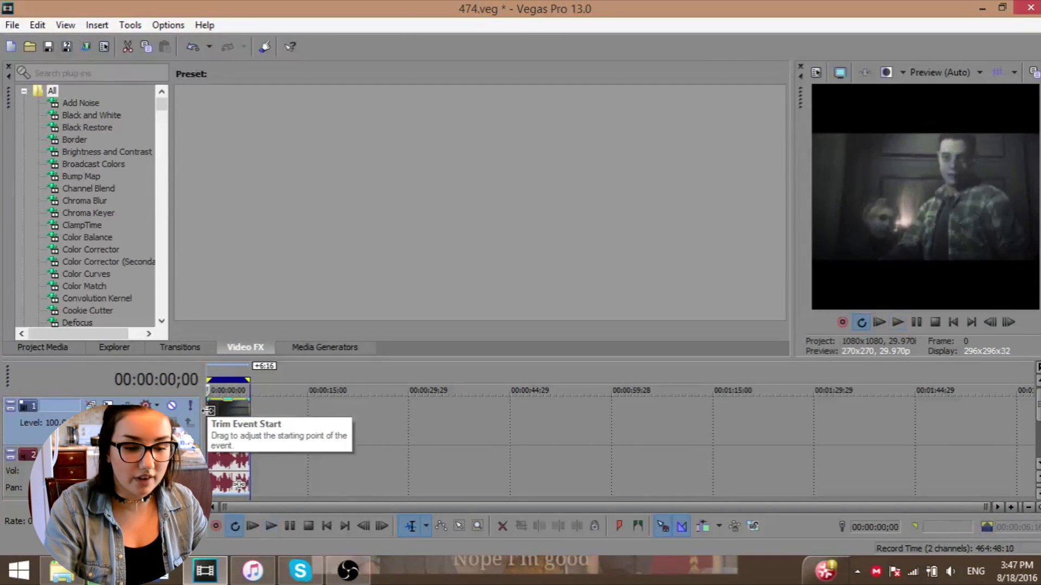
right_click(170, 430)
click(226, 223)
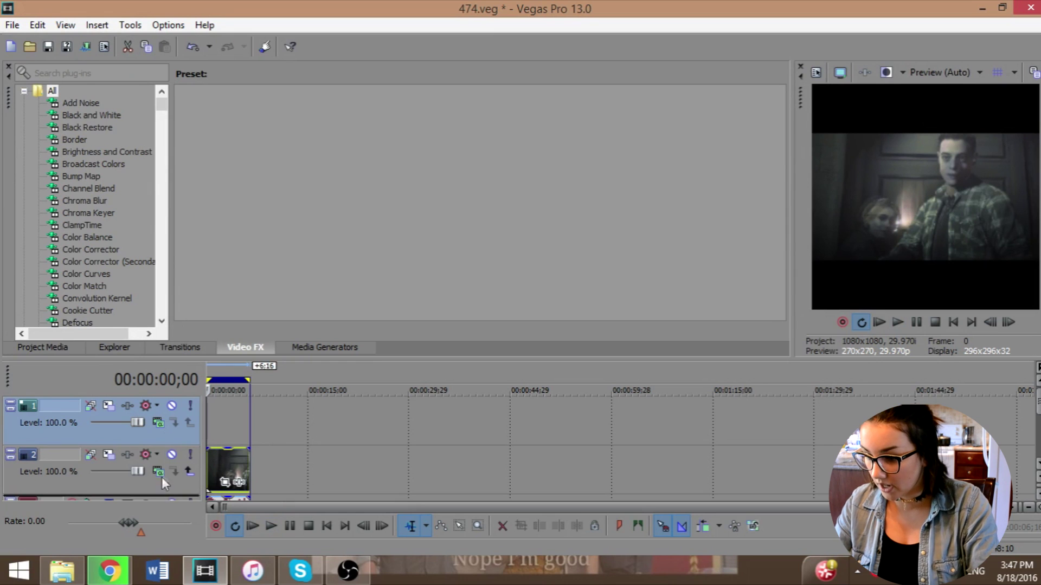
- Move the clip's track to the top and drop a white Solid Color onto track 2
drag(164, 483, 161, 488)
click(306, 347)
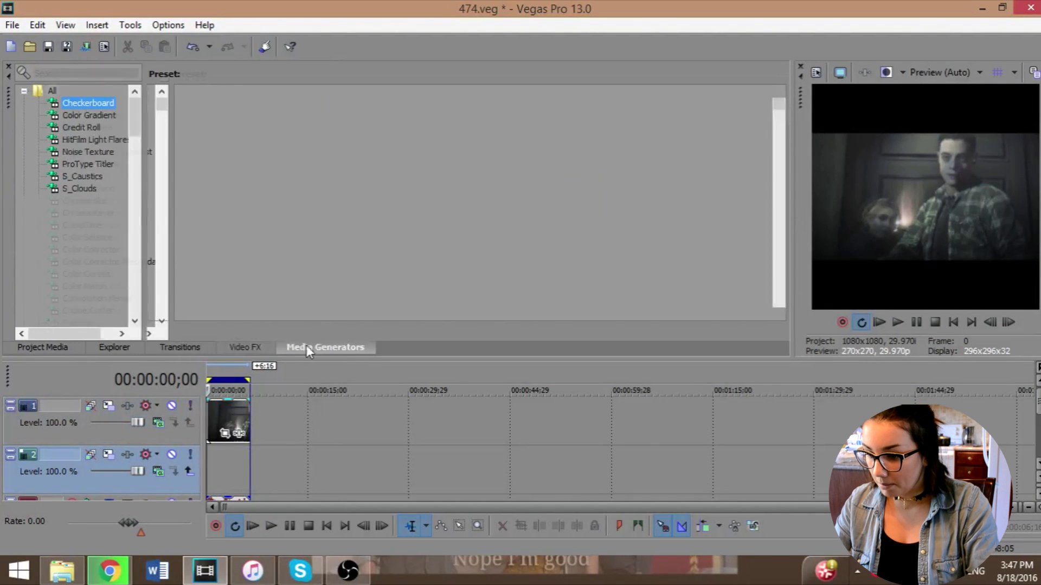
scroll(38, 251, down, 10)
click(79, 165)
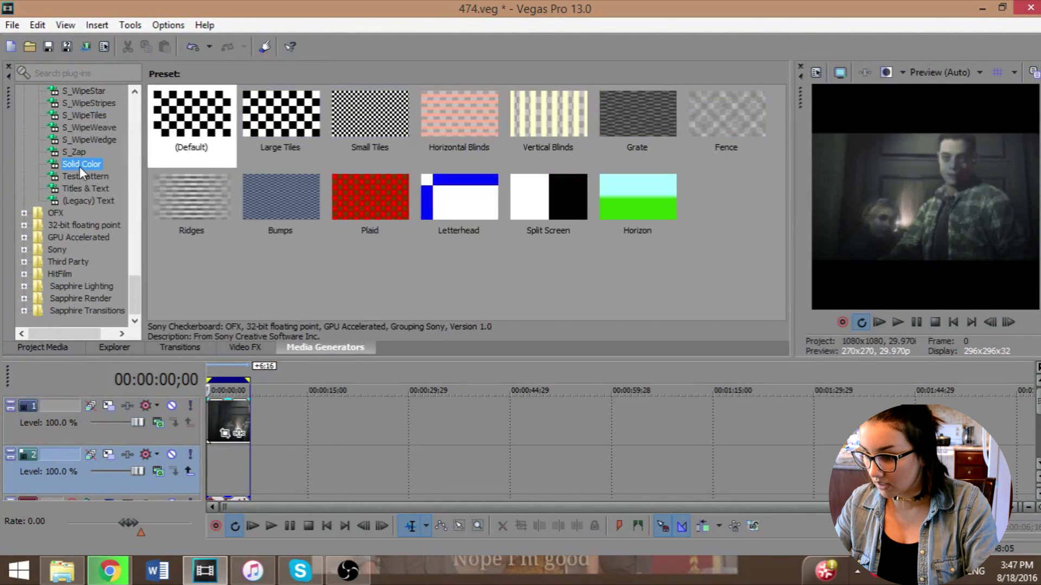
drag(167, 132, 207, 455)
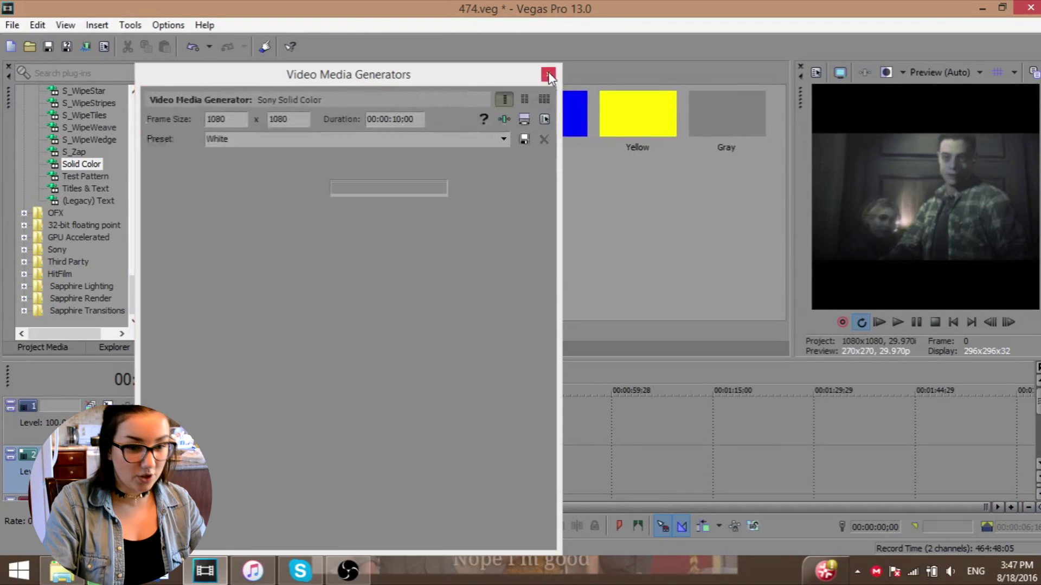
click(548, 72)
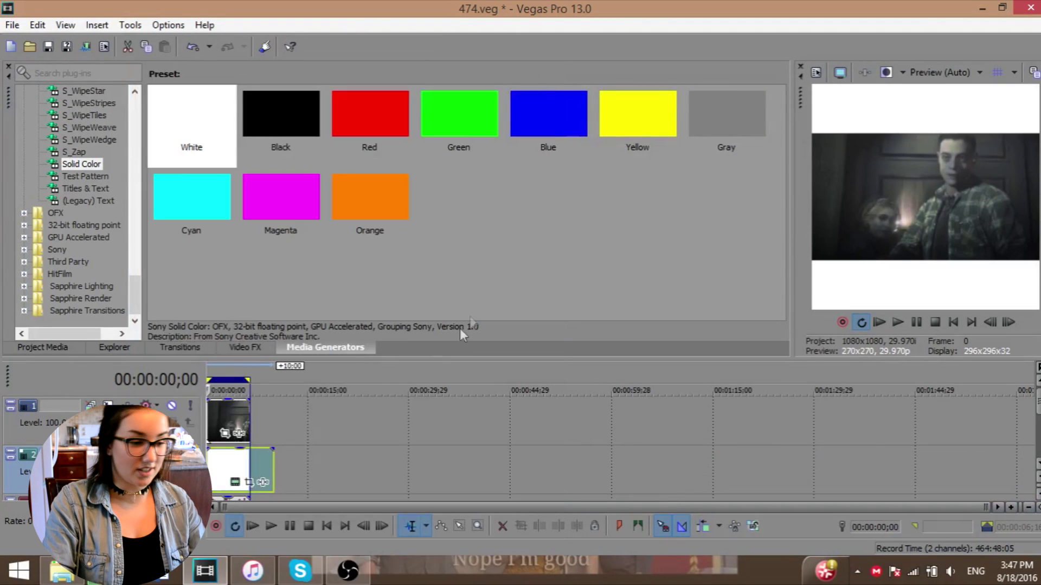
- Trim the white event to end with the clip and bring up track 1's Track FX
drag(272, 467, 250, 468)
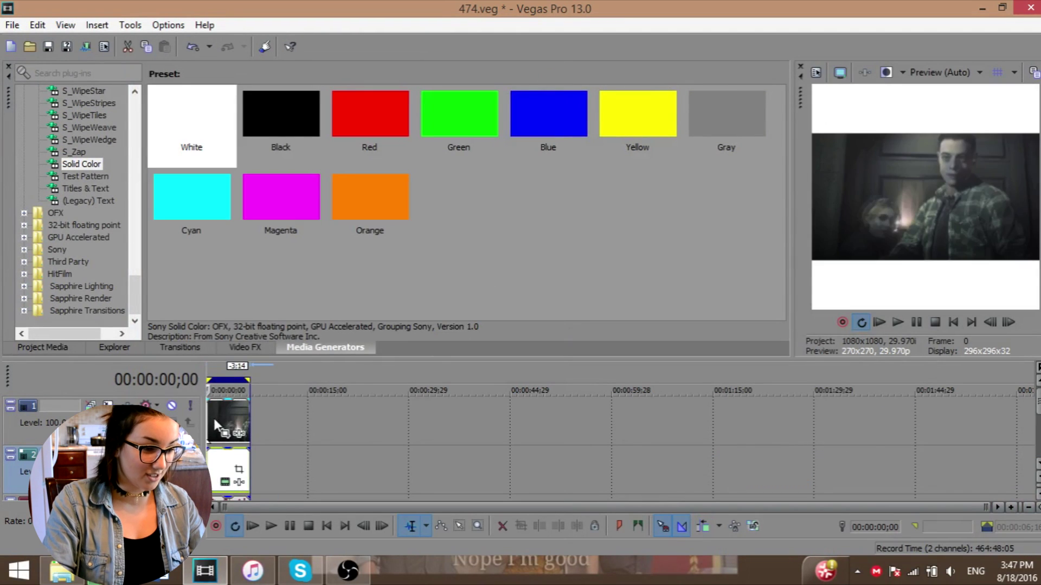
click(213, 418)
scroll(214, 418, up, 3)
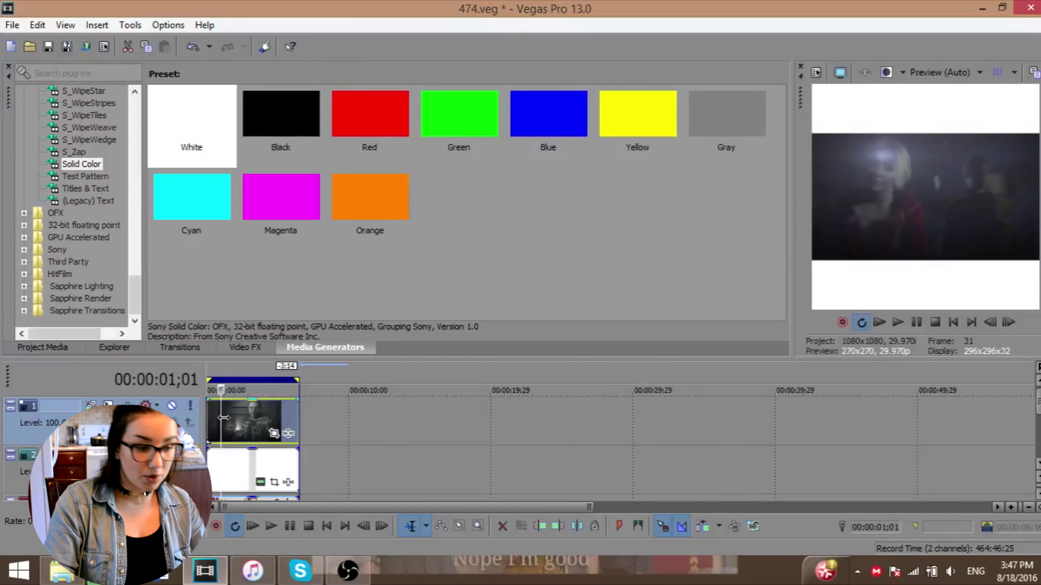
click(210, 415)
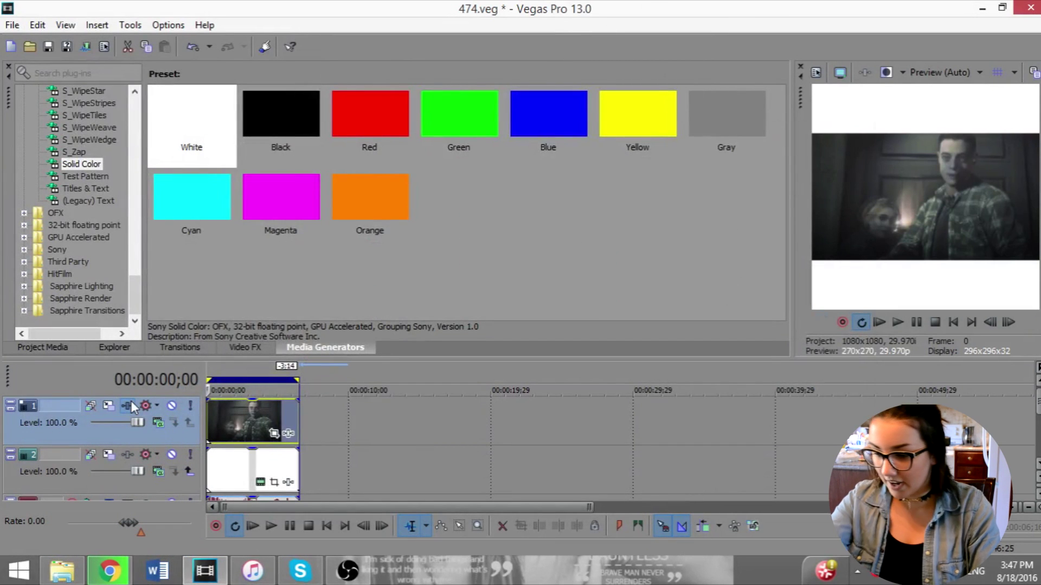
click(131, 404)
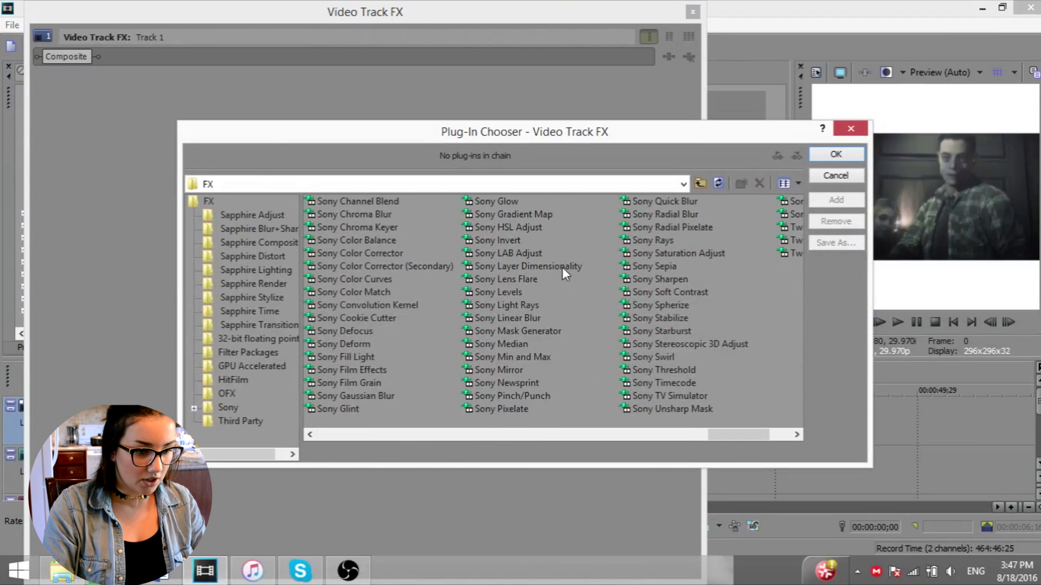
- Add Sony Layer Dimensionality to track 1 with an Outer black glow at amount 0.300
double_click(561, 267)
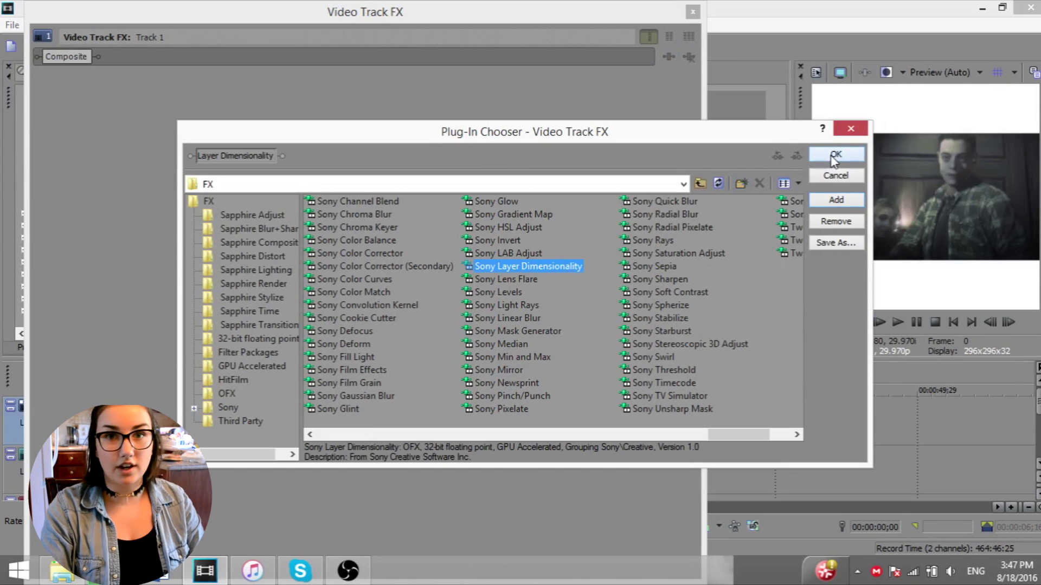
click(836, 156)
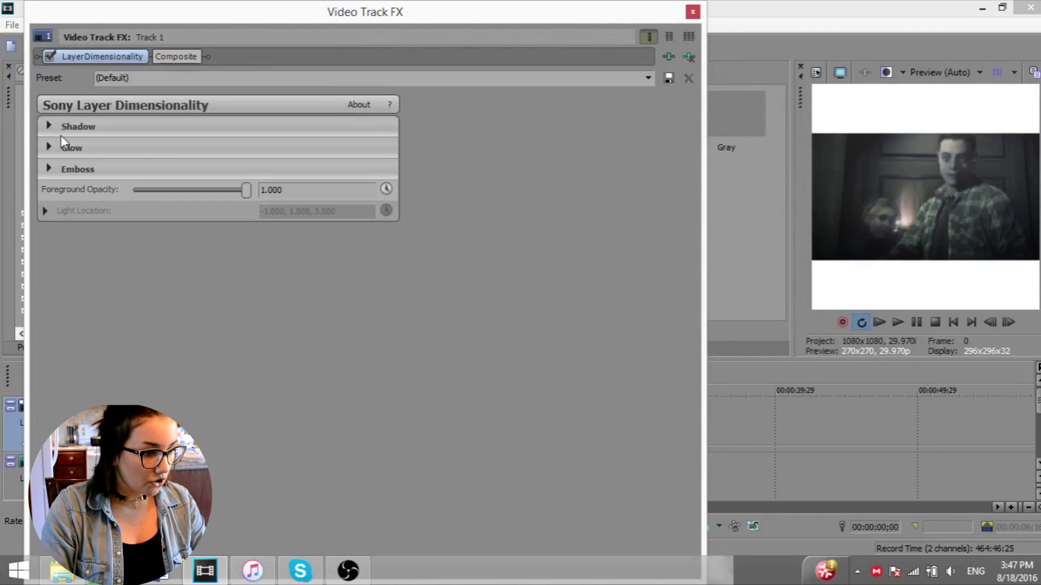
click(62, 143)
click(165, 169)
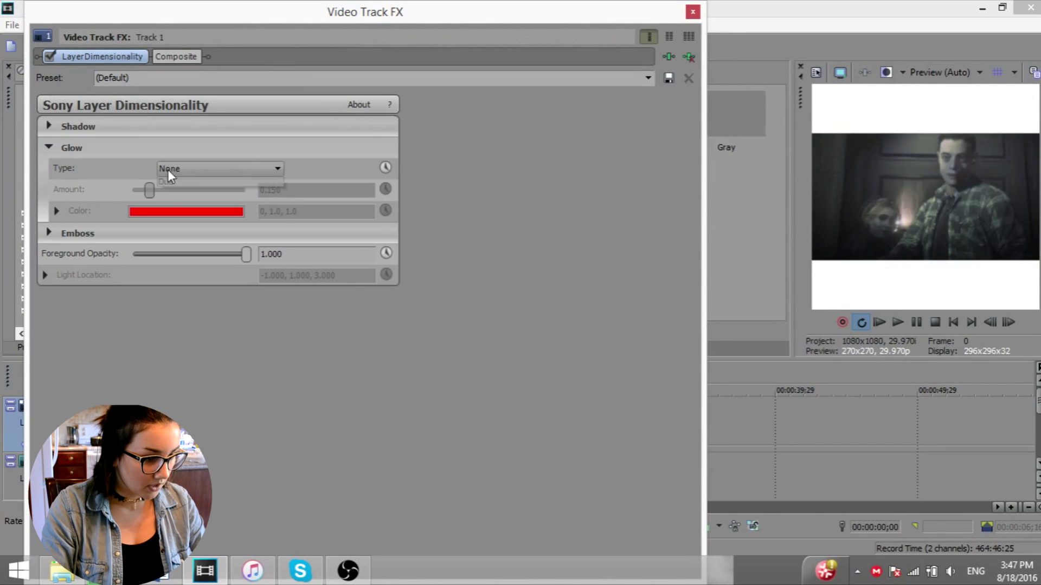
click(168, 189)
click(189, 212)
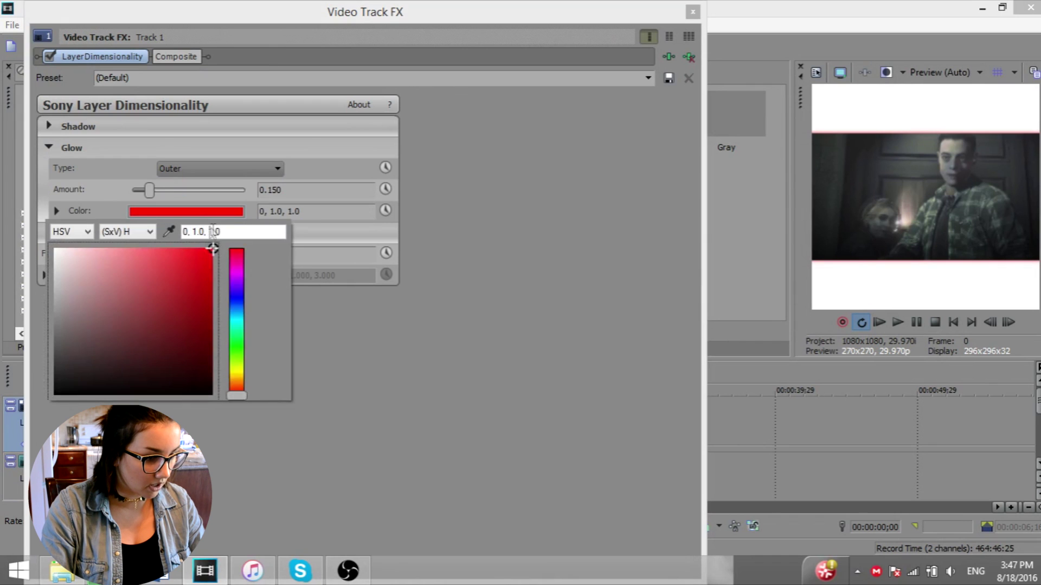
mouse_move(210, 255)
mouse_down()
mouse_move(72, 363)
mouse_move(54, 395)
mouse_up()
click(328, 205)
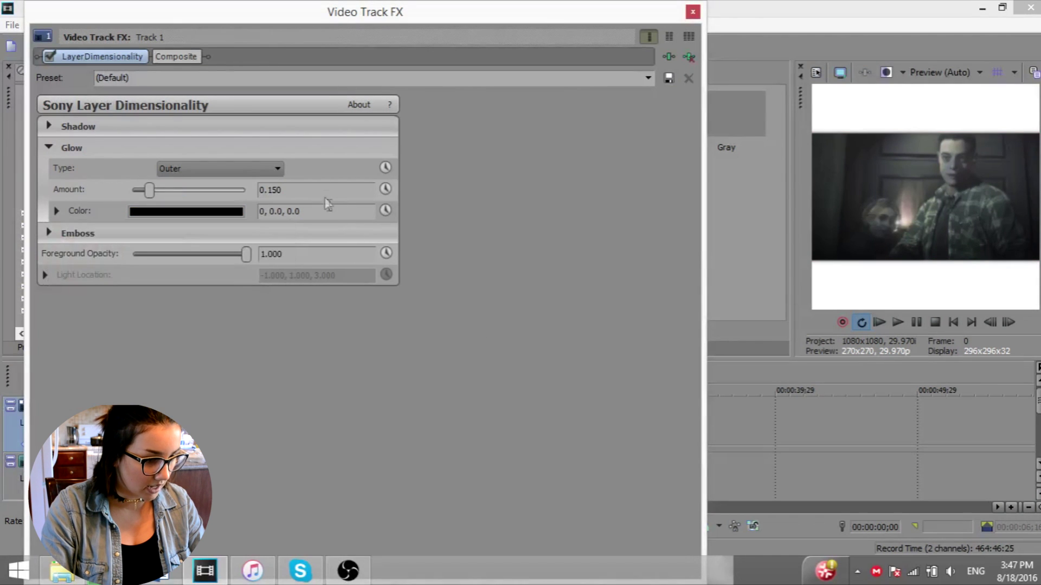
drag(283, 190, 279, 202)
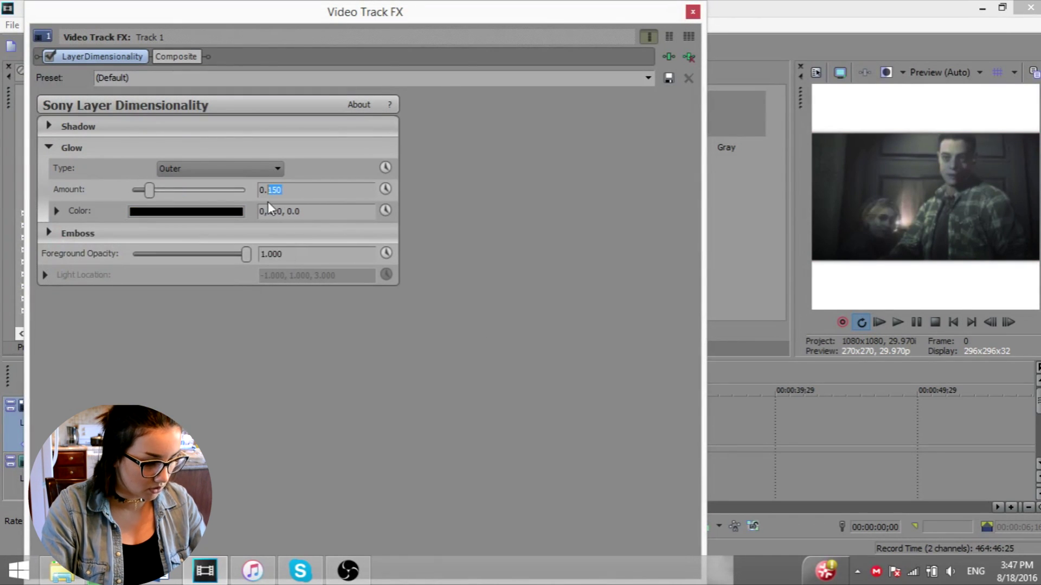
text(3)
key(Return)
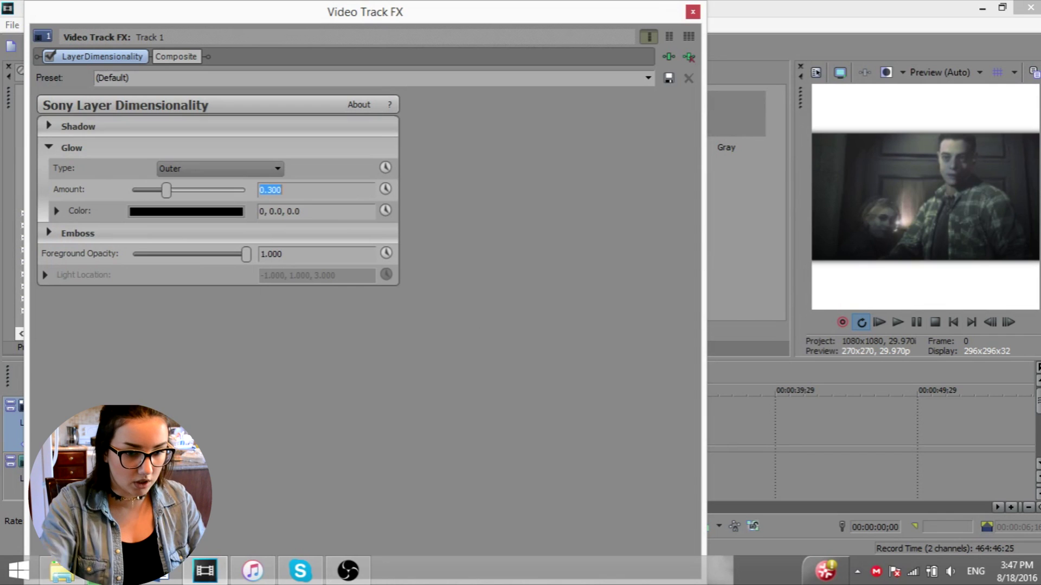
- Close the Track FX window and preview frames at 00:00:02;18, 00:00:03;22 and 00:00:03;28
click(693, 12)
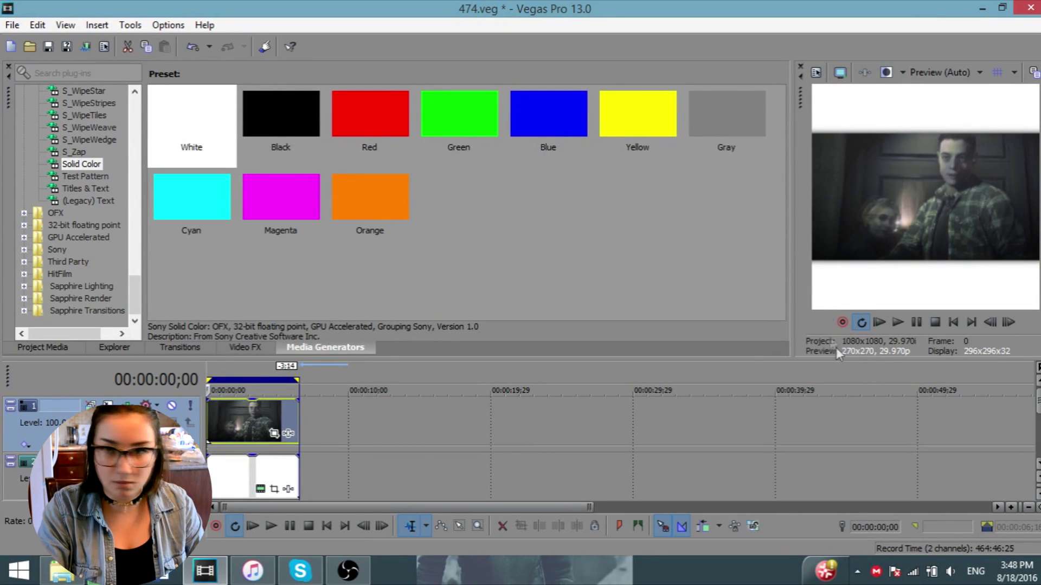
click(244, 425)
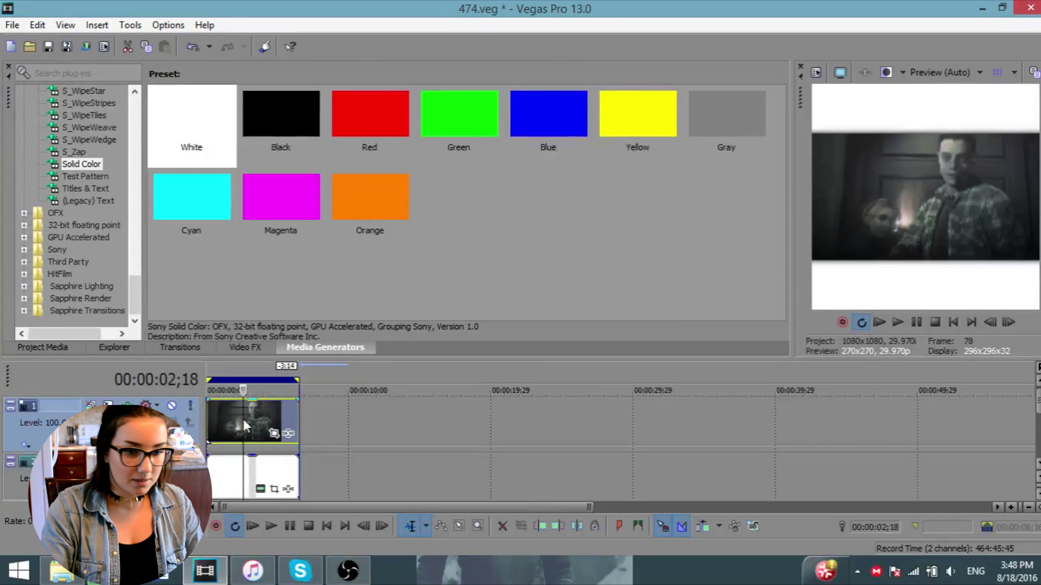
click(259, 420)
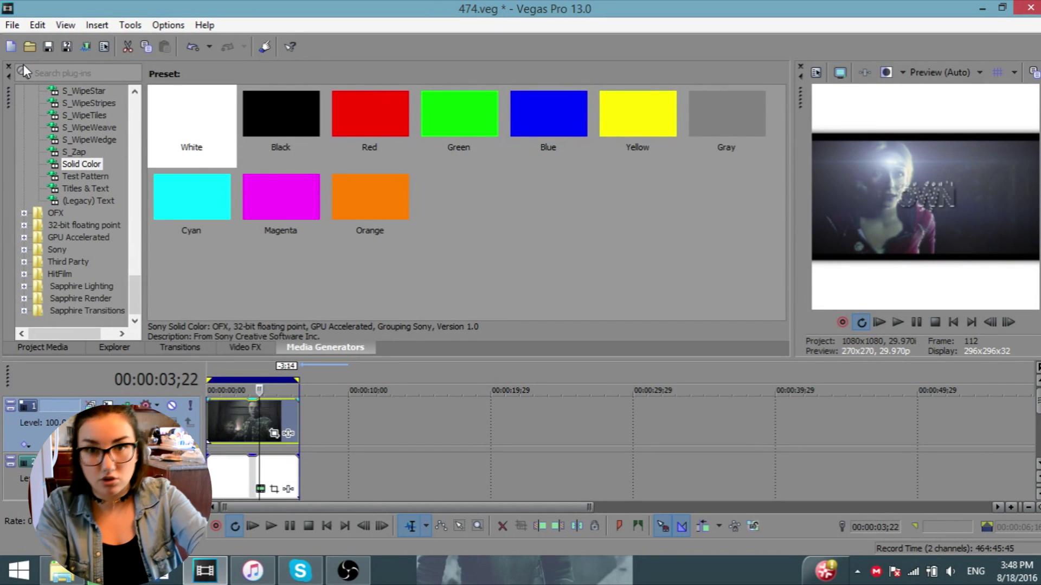
click(262, 409)
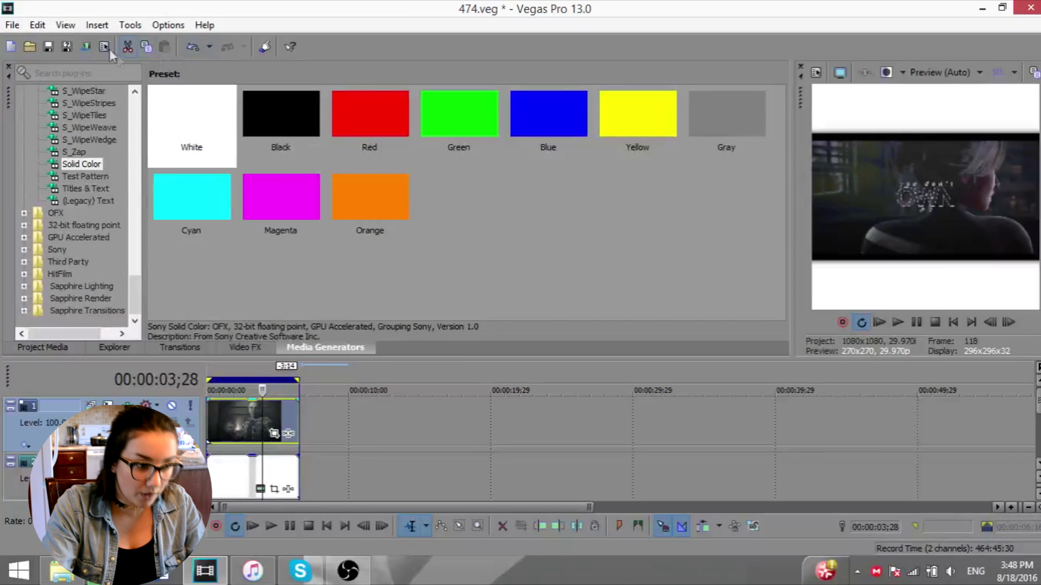
click(84, 44)
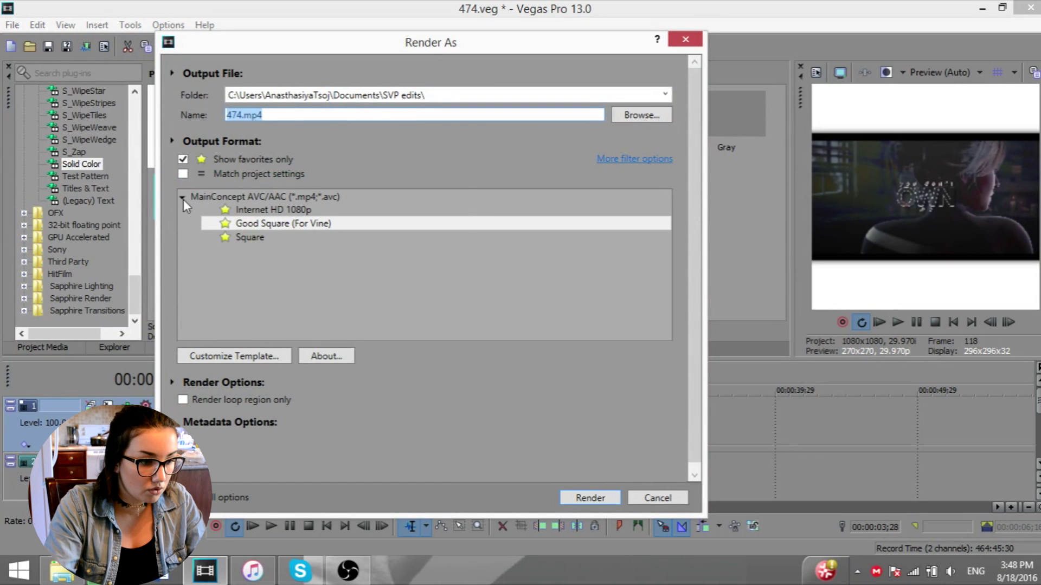
- List all render formats and customize the MainConcept AVC/AAC Internet HD 1080p template
click(182, 159)
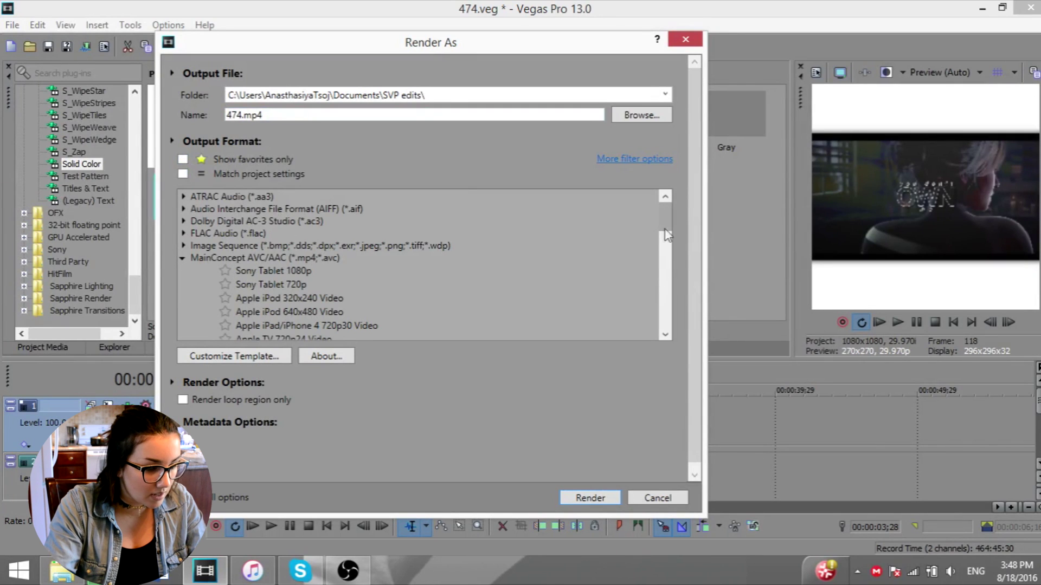
drag(666, 235, 673, 248)
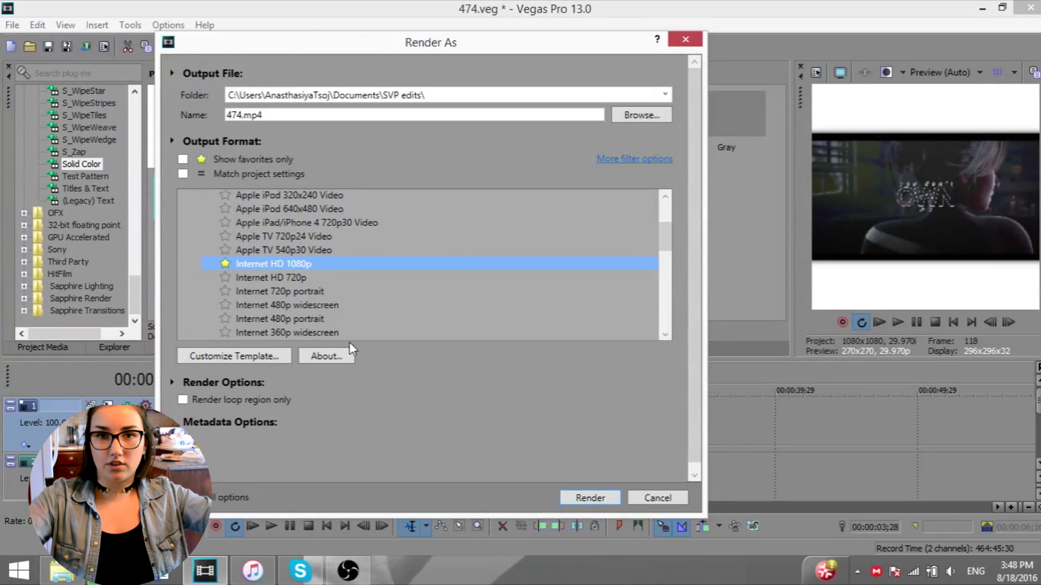
click(236, 357)
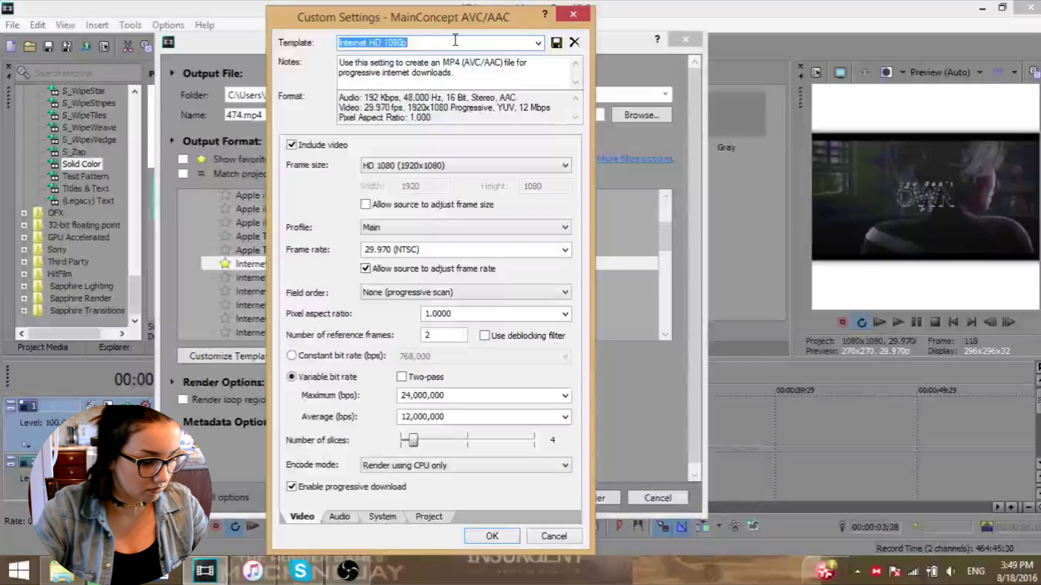
- Save render template 'wncoiewnfw' with a custom 1080×1080 frame size
text(wncoiewnfw)
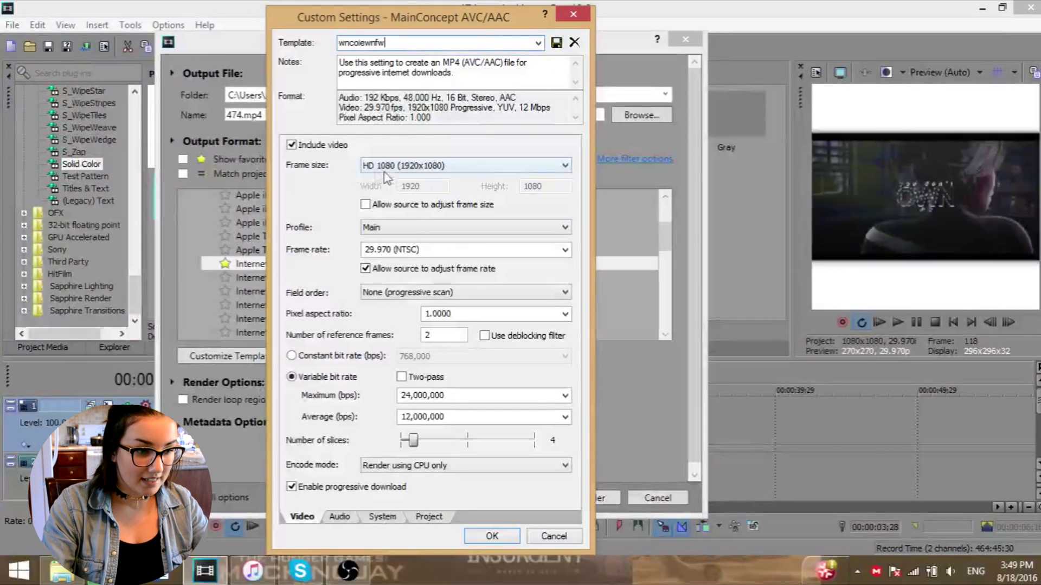
click(373, 166)
click(404, 177)
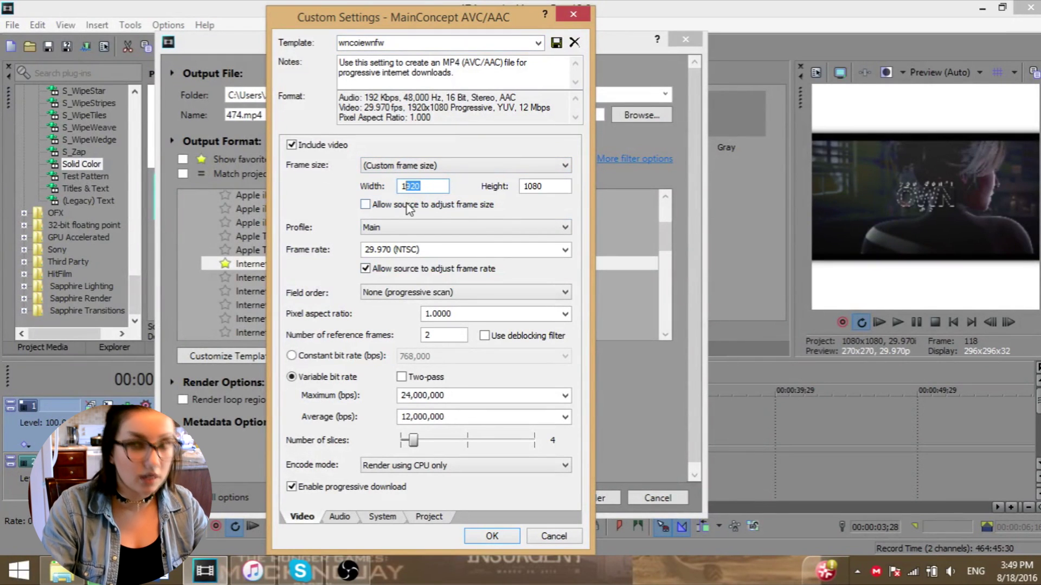
text(10)
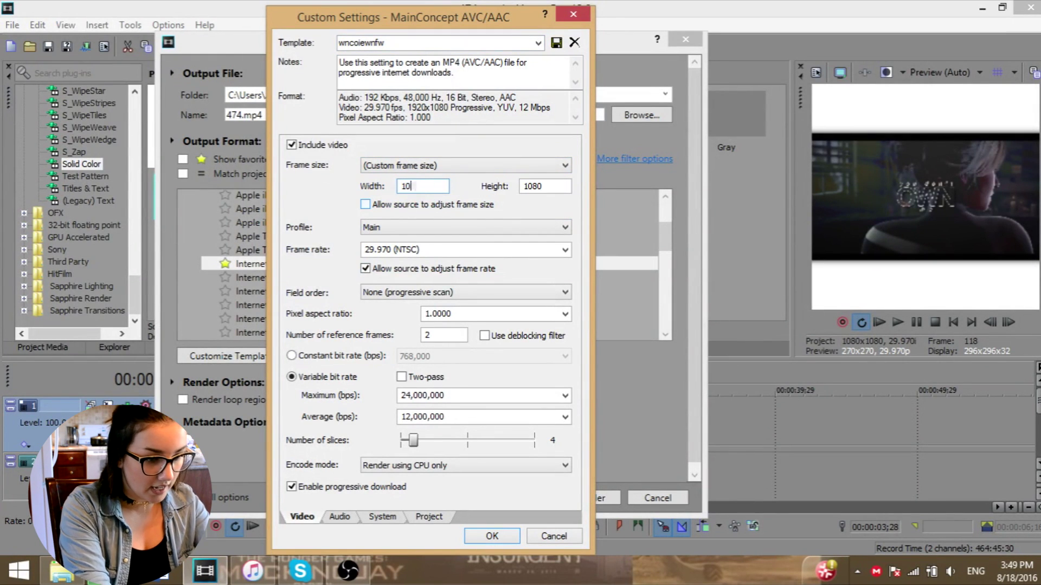
text(80)
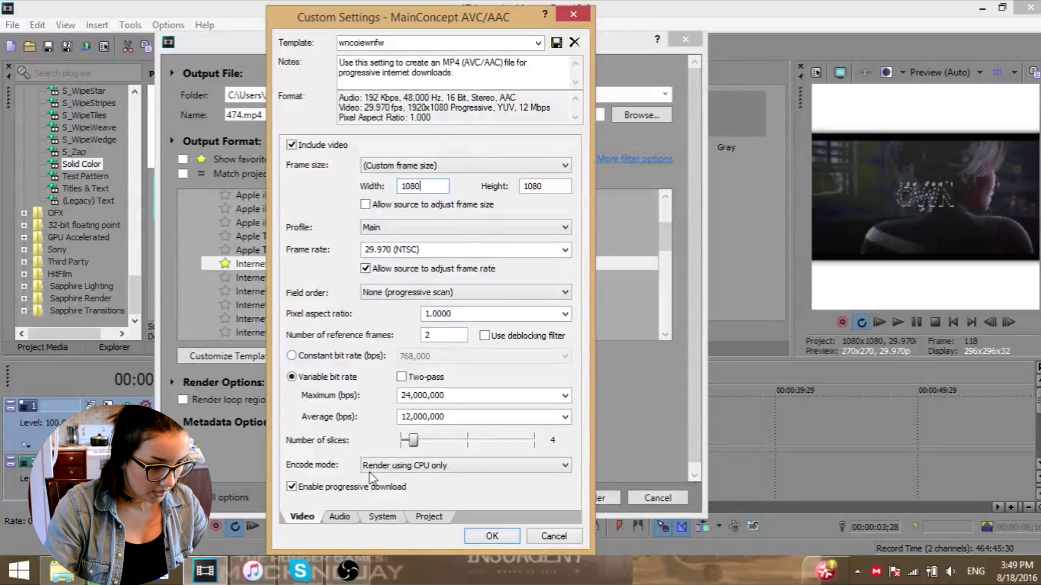
click(340, 516)
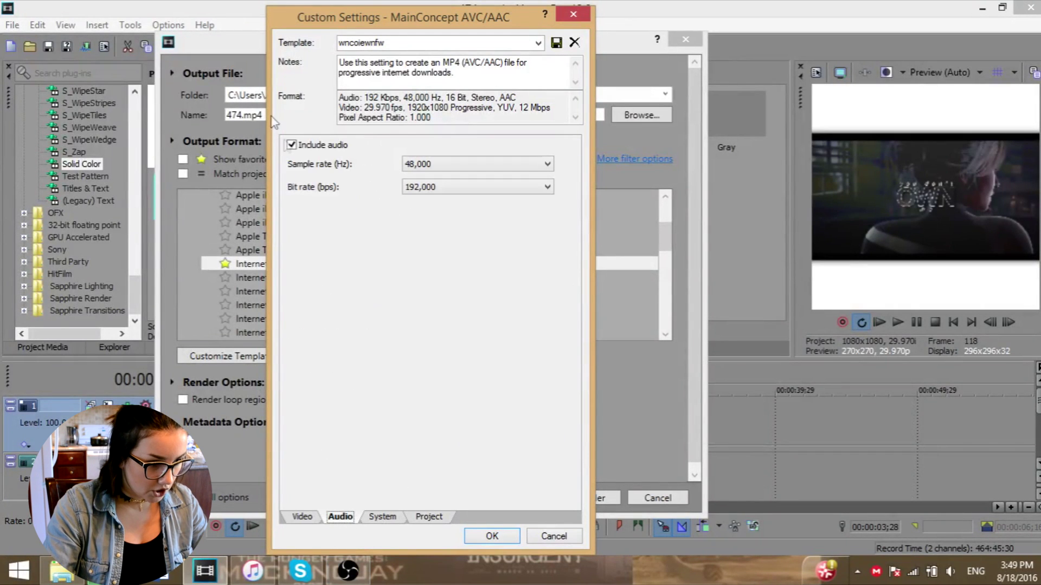
click(302, 518)
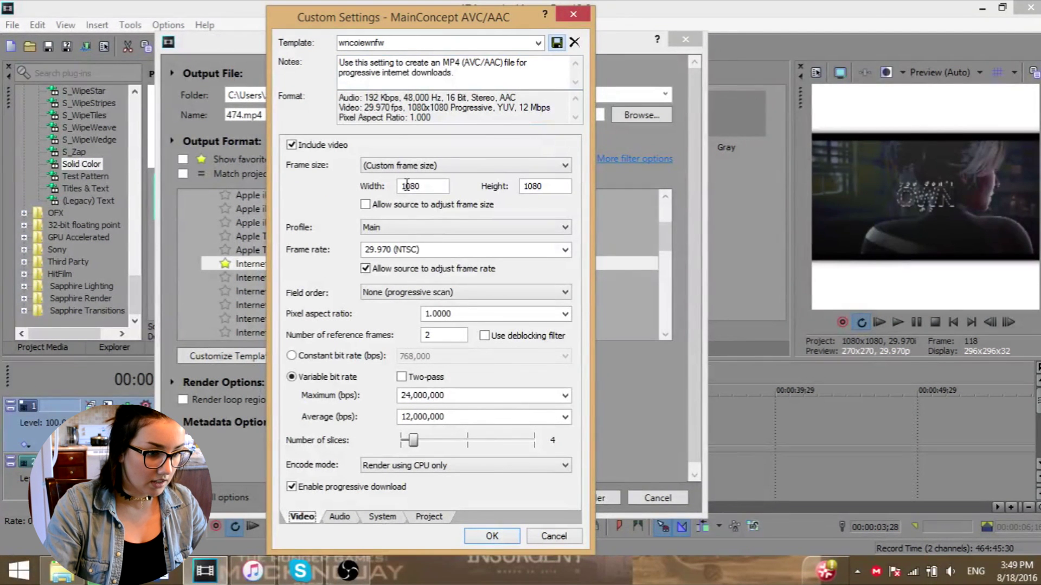
click(491, 536)
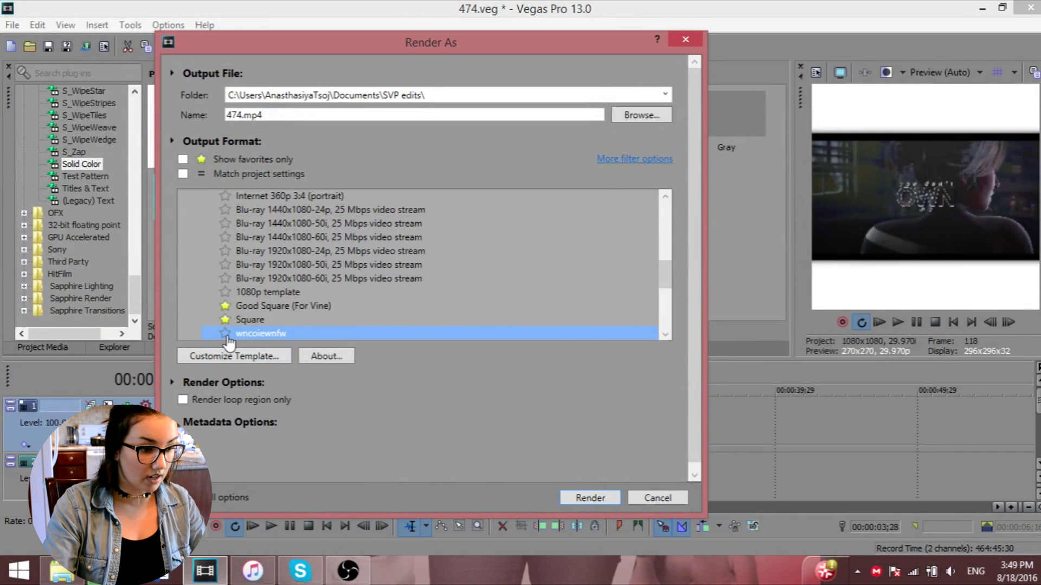
- Star the new template, show favourites only, and select the Good Square (For Vine) template
click(225, 335)
click(184, 159)
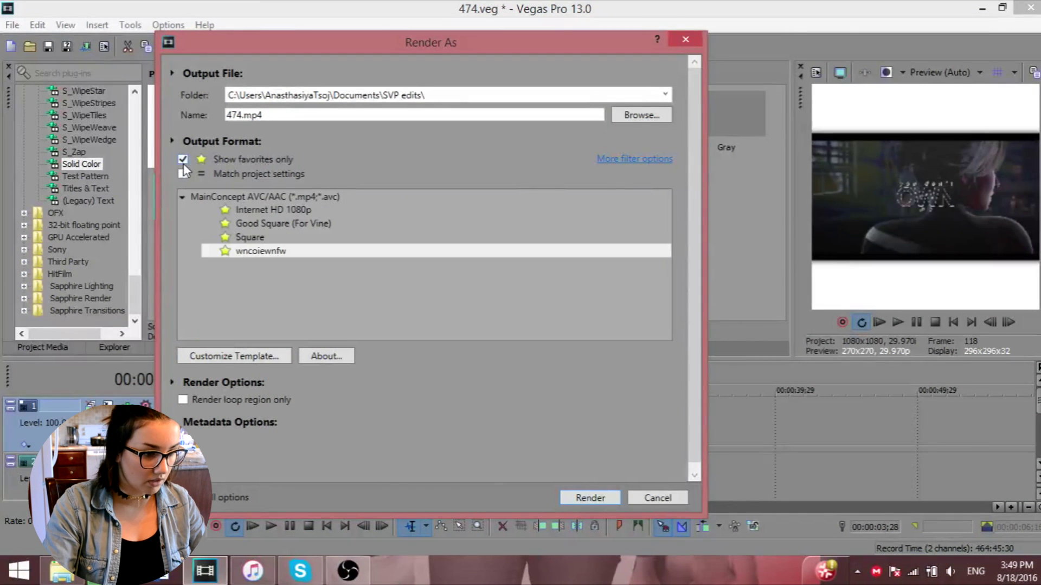
click(226, 254)
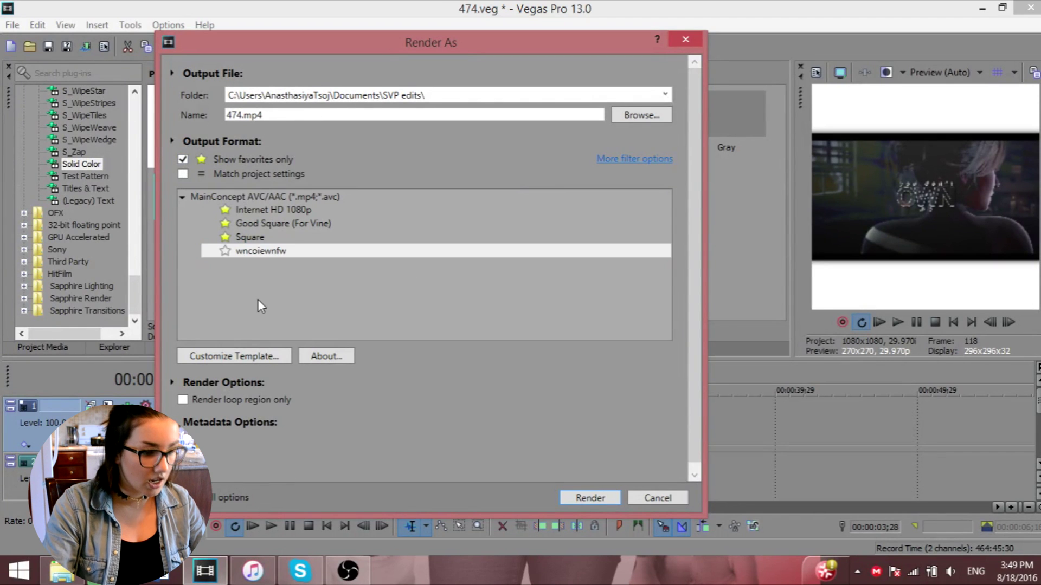
click(265, 226)
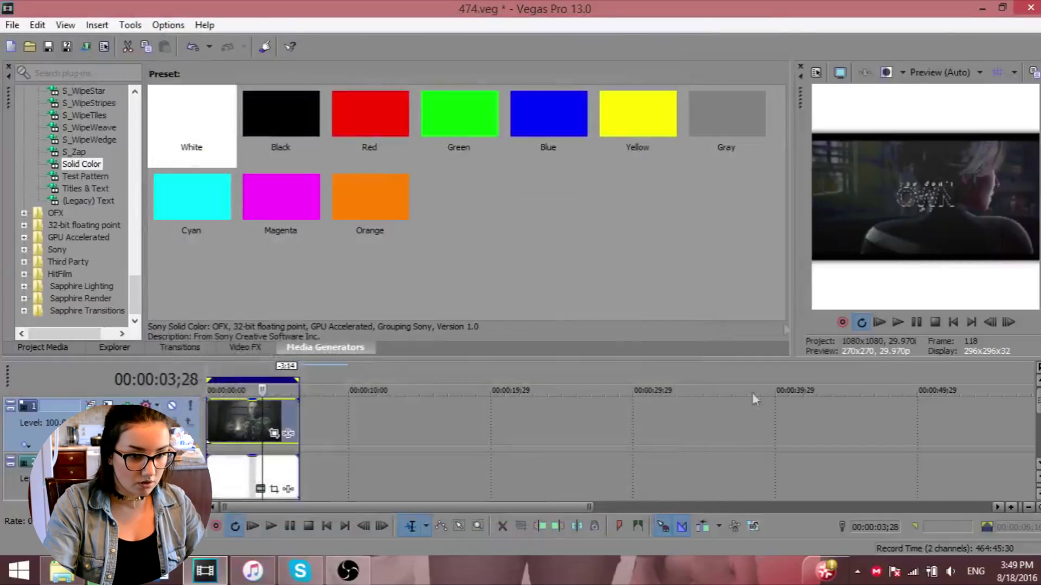
- Check the project video properties and the clip's empty event effects, then open the top-track clip's context menu
click(815, 72)
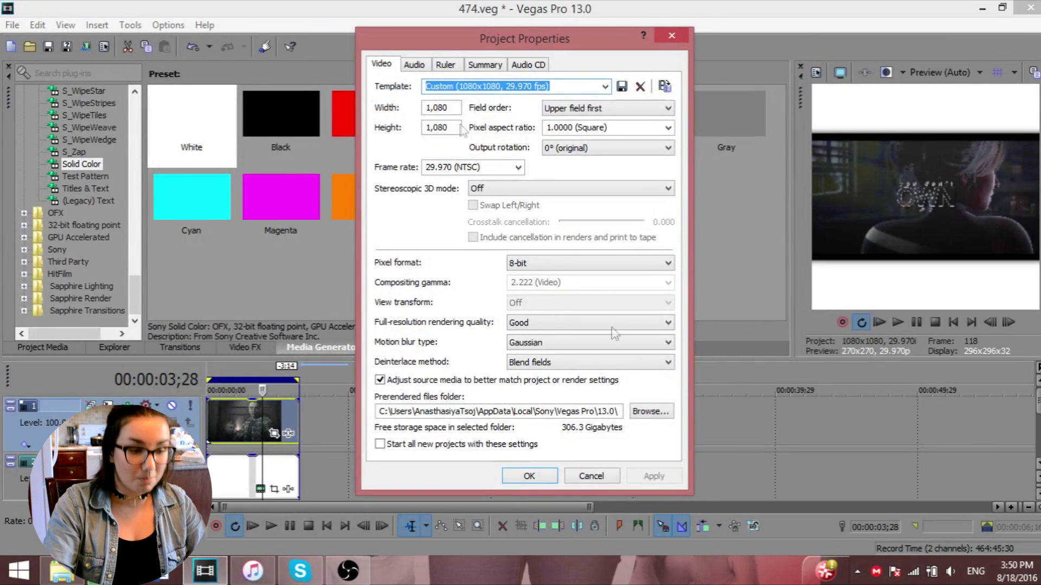
key(Return)
click(287, 489)
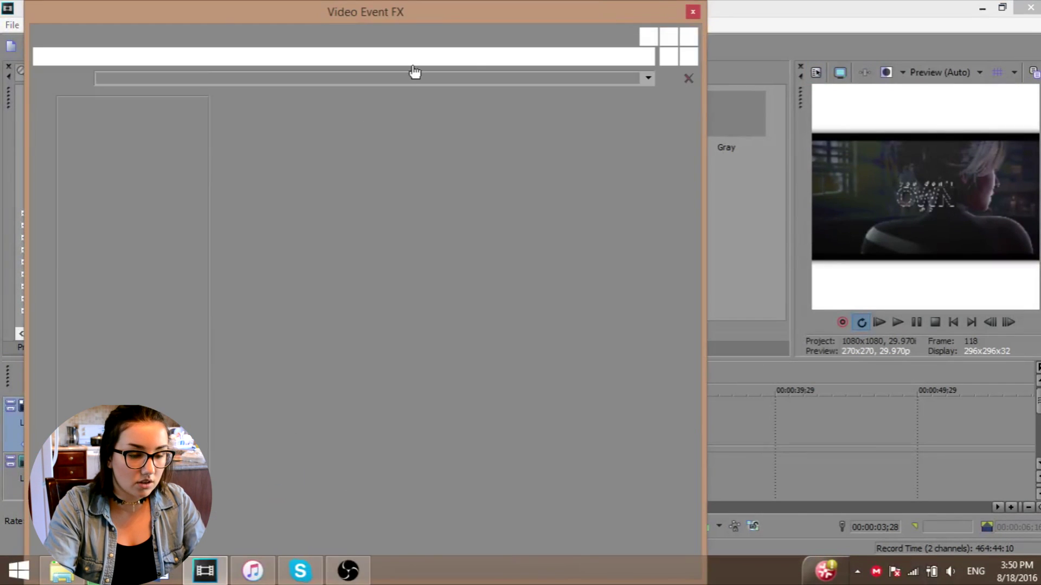
click(693, 12)
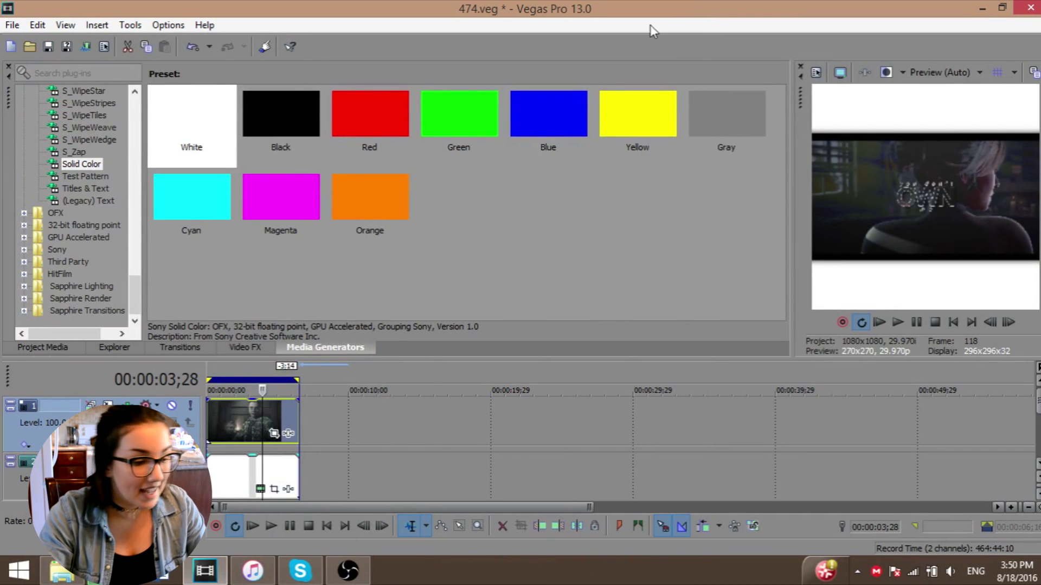
right_click(241, 415)
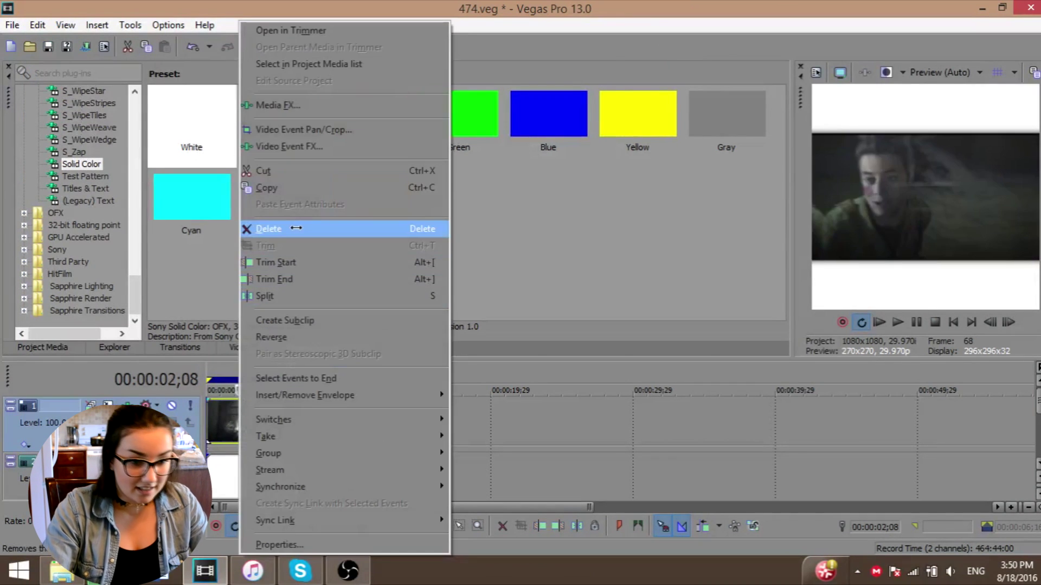
- Delete the top-track clip and paste the copied face clip at the timeline start
click(296, 228)
click(314, 423)
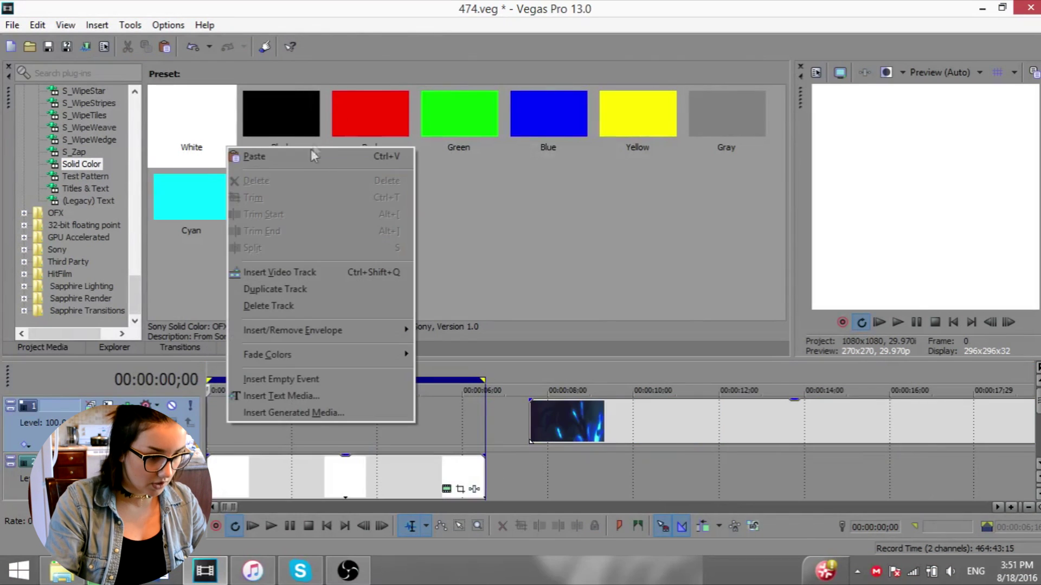
click(313, 156)
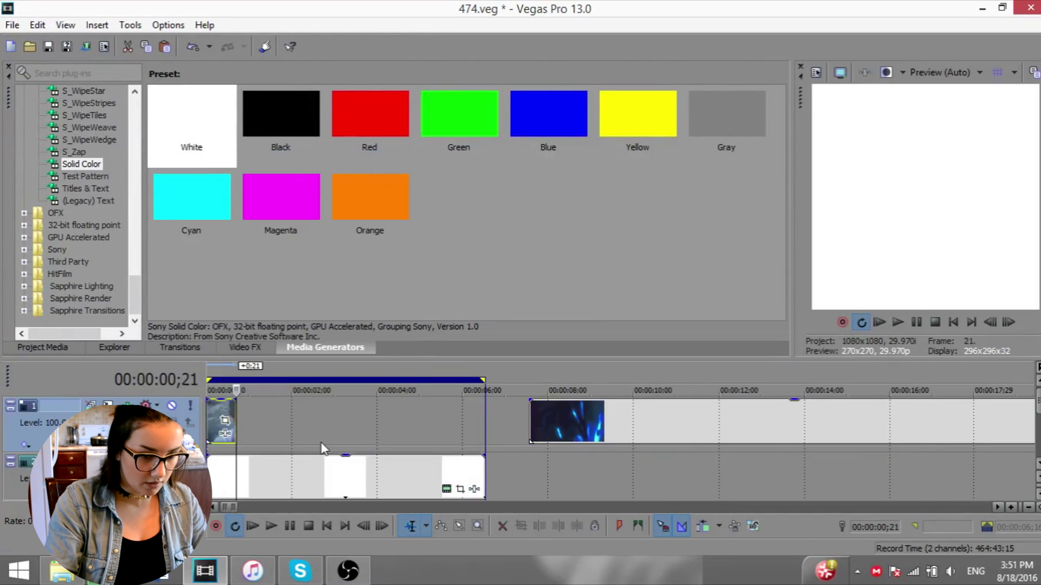
click(210, 421)
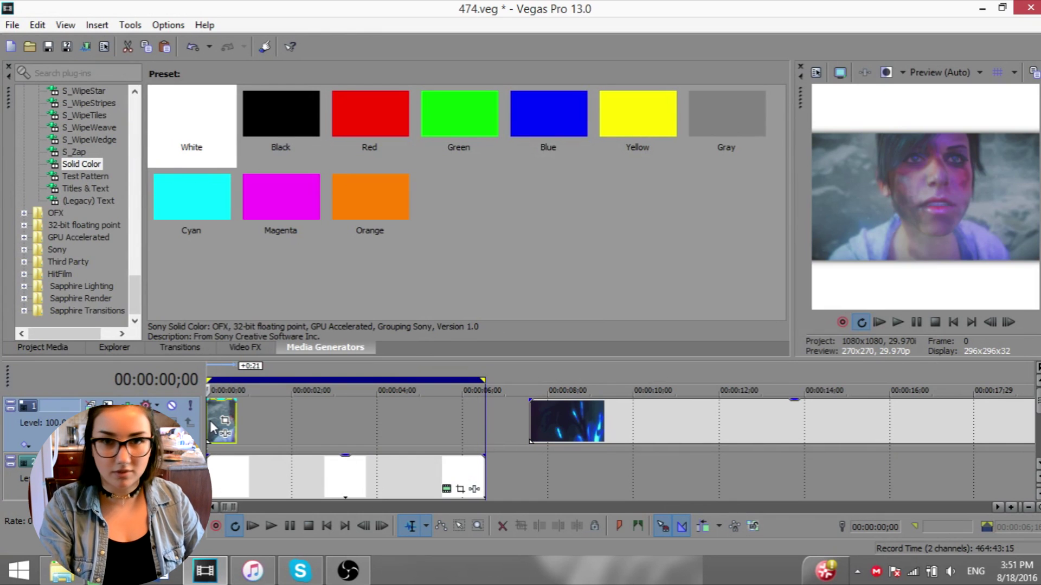
scroll(265, 434, up, 2)
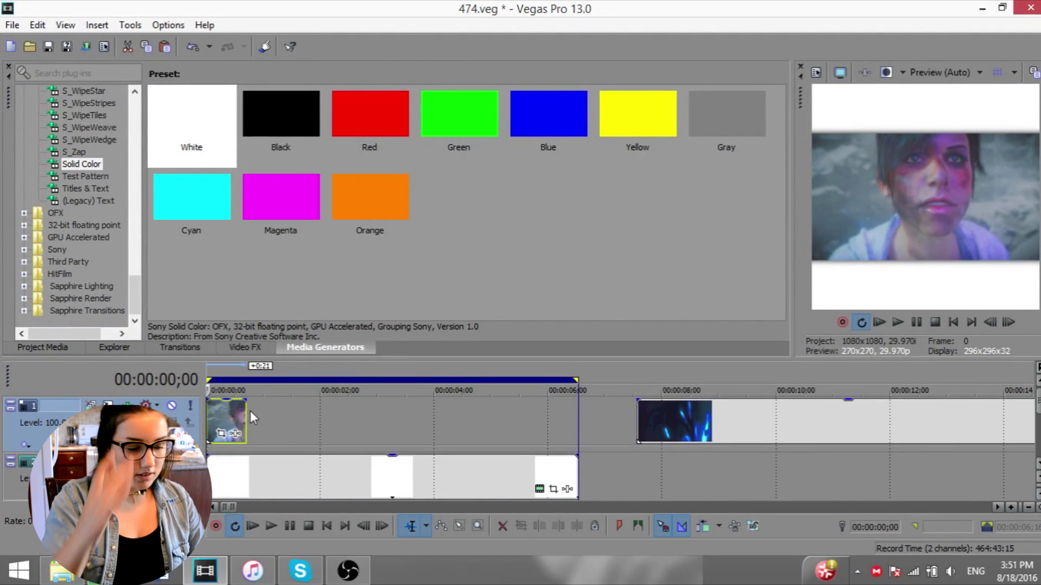
click(220, 429)
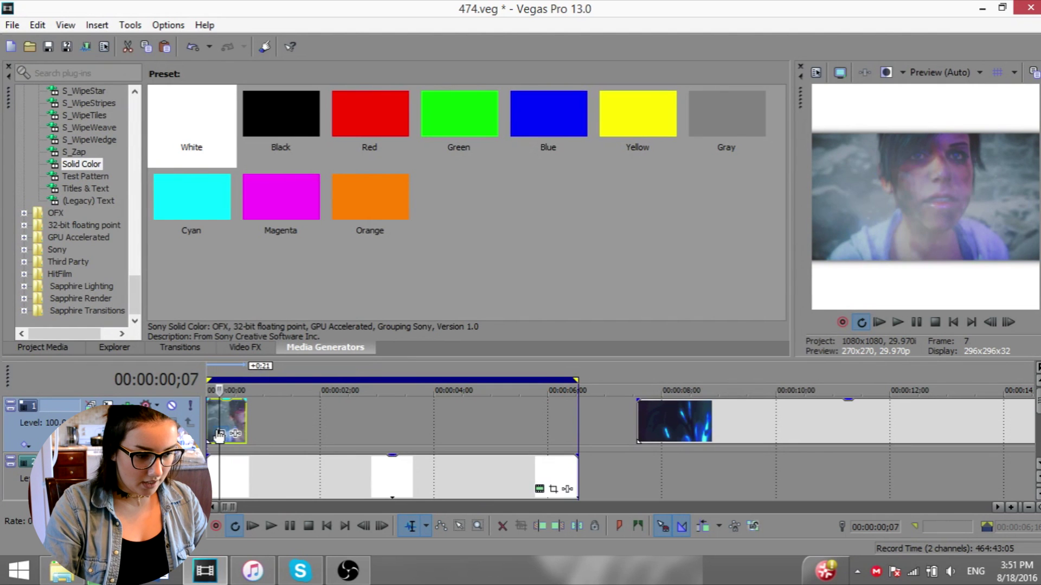
click(220, 433)
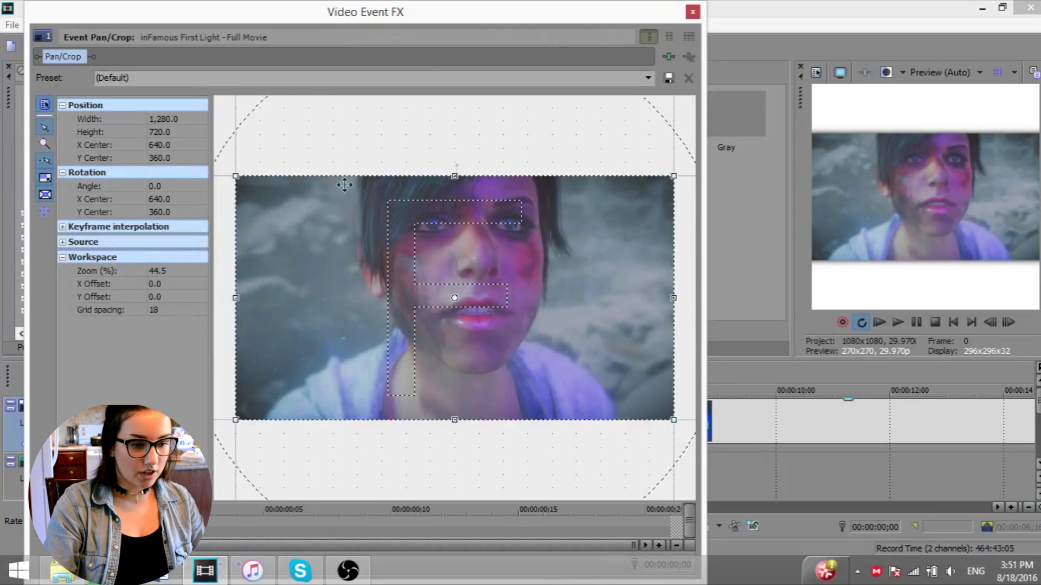
- Match the pan/crop to the square output aspect and enlarge the frame to 995.6 wide
right_click(375, 262)
click(421, 330)
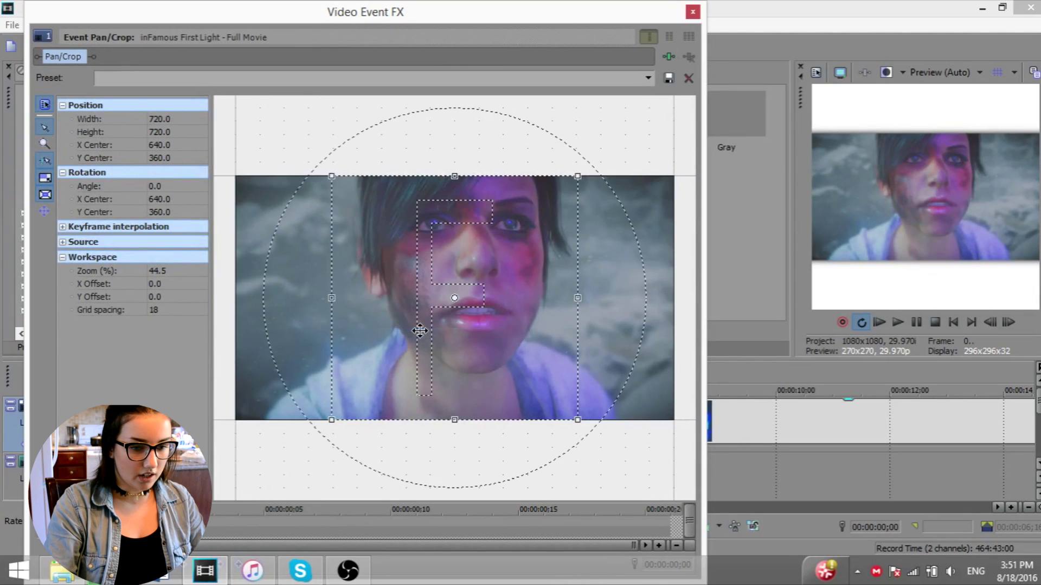
right_click(399, 312)
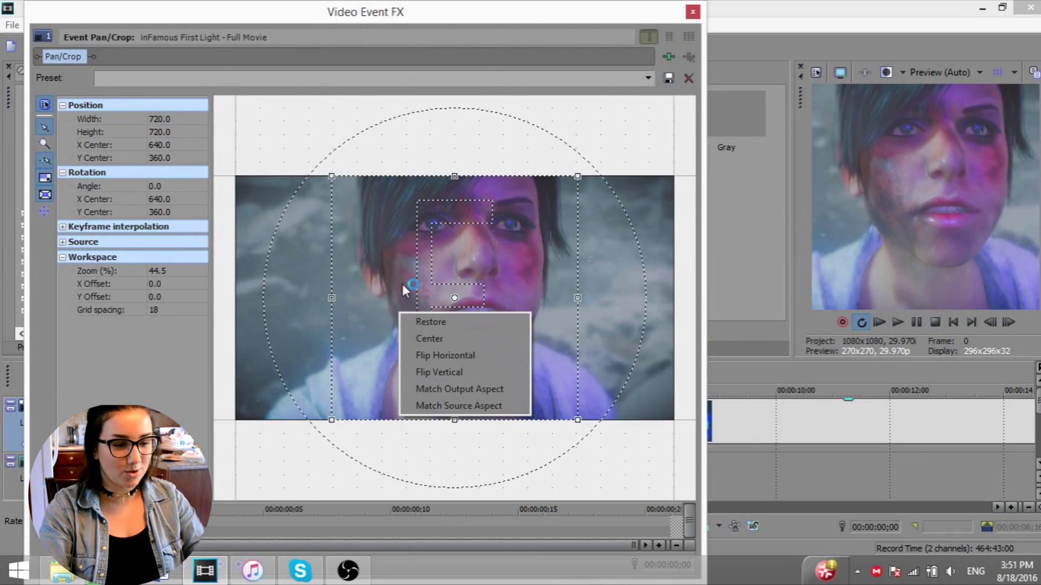
click(402, 284)
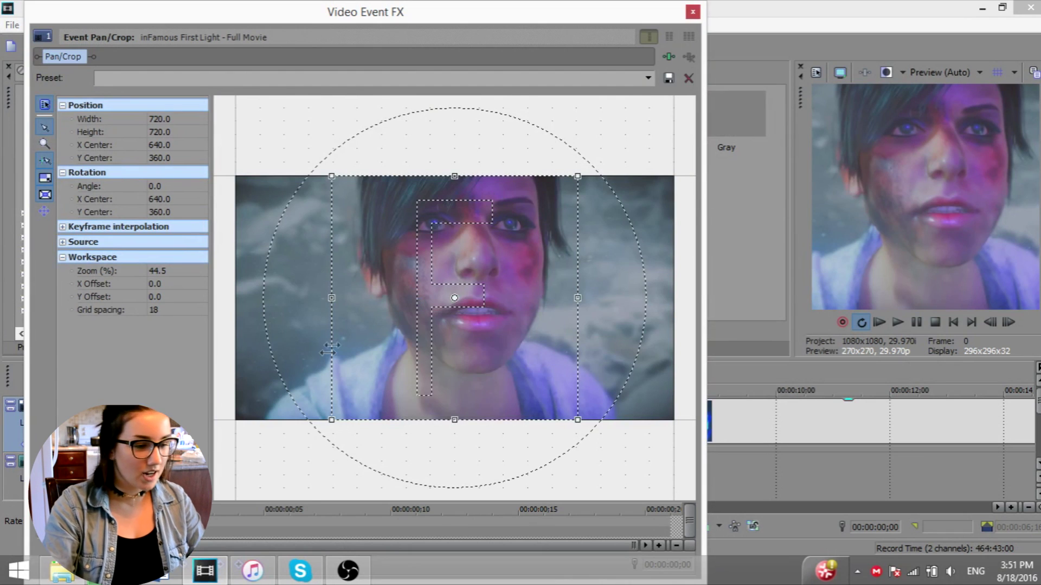
drag(328, 350, 240, 364)
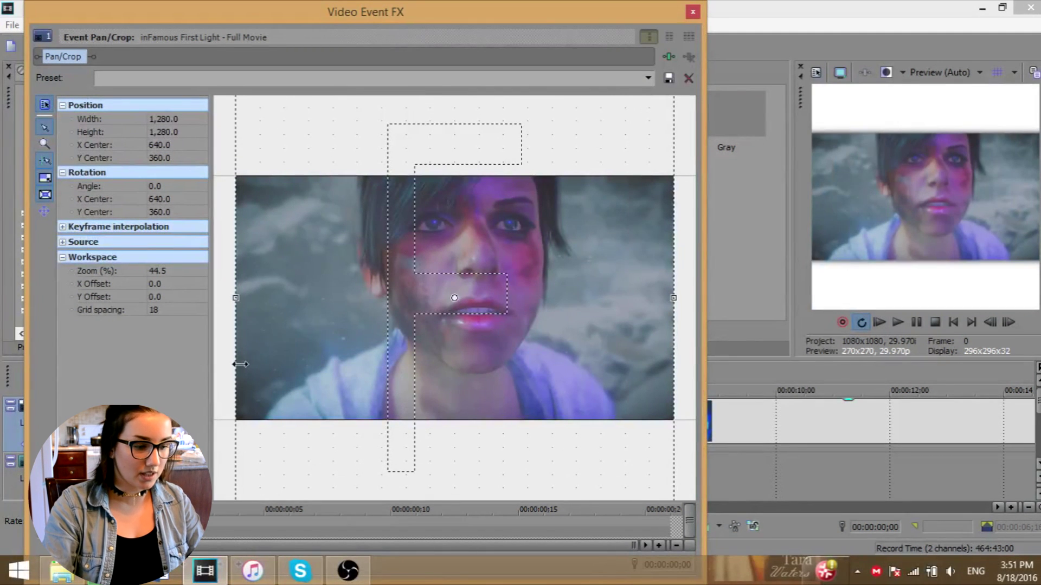
- Set the end and first pan/crop keyframes to Smooth interpolation and close Pan/Crop
click(672, 525)
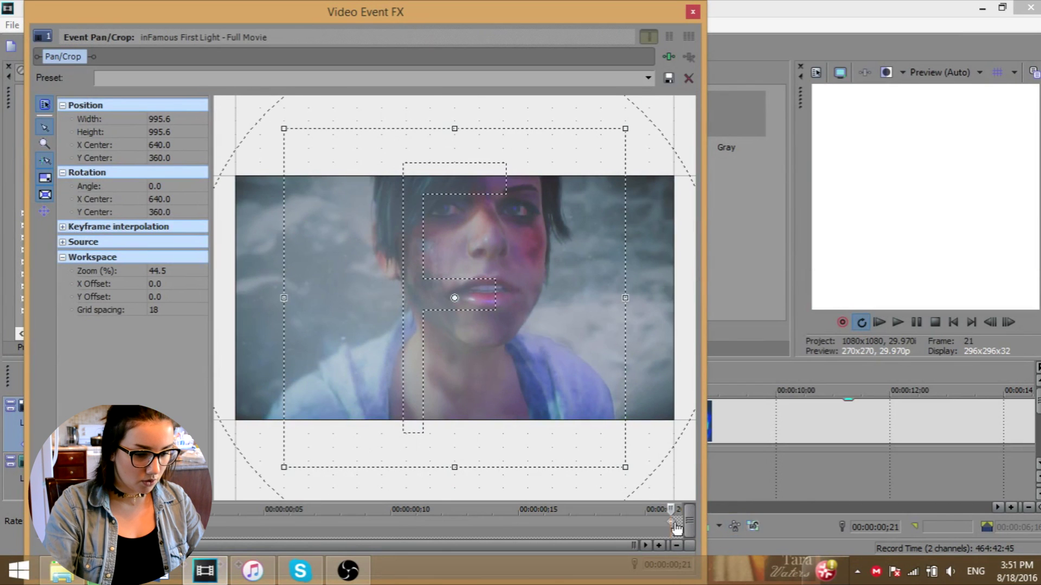
right_click(677, 526)
click(709, 478)
right_click(139, 523)
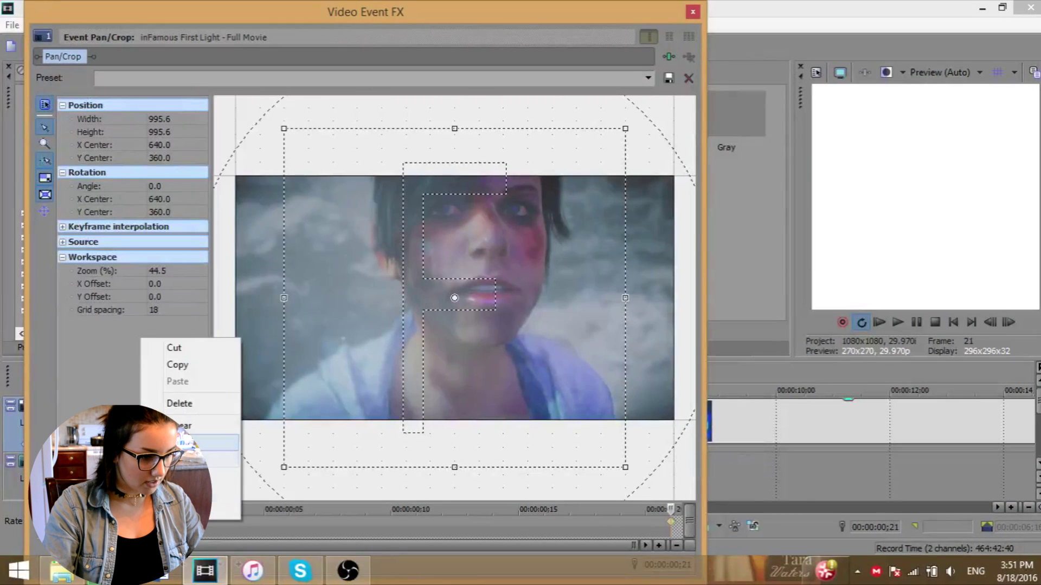
click(211, 443)
click(694, 11)
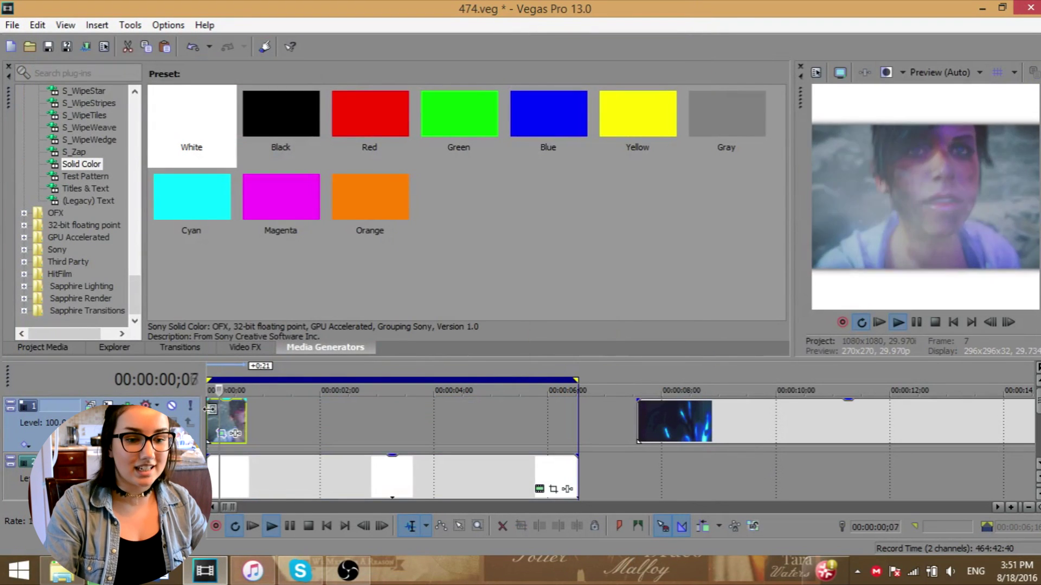
- Play back the clip to preview the zoom and recheck its event effects
key(space)
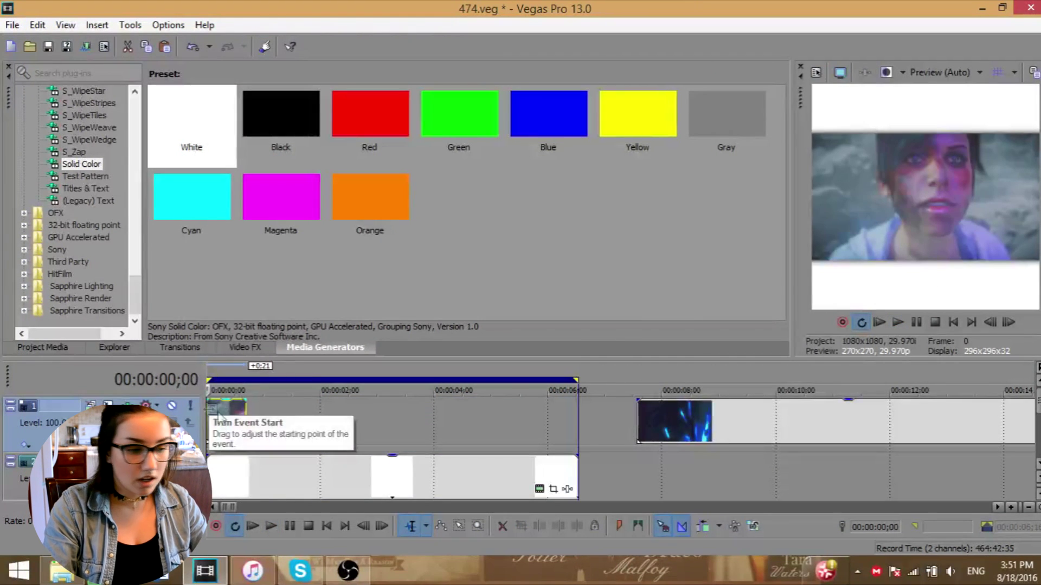
click(242, 405)
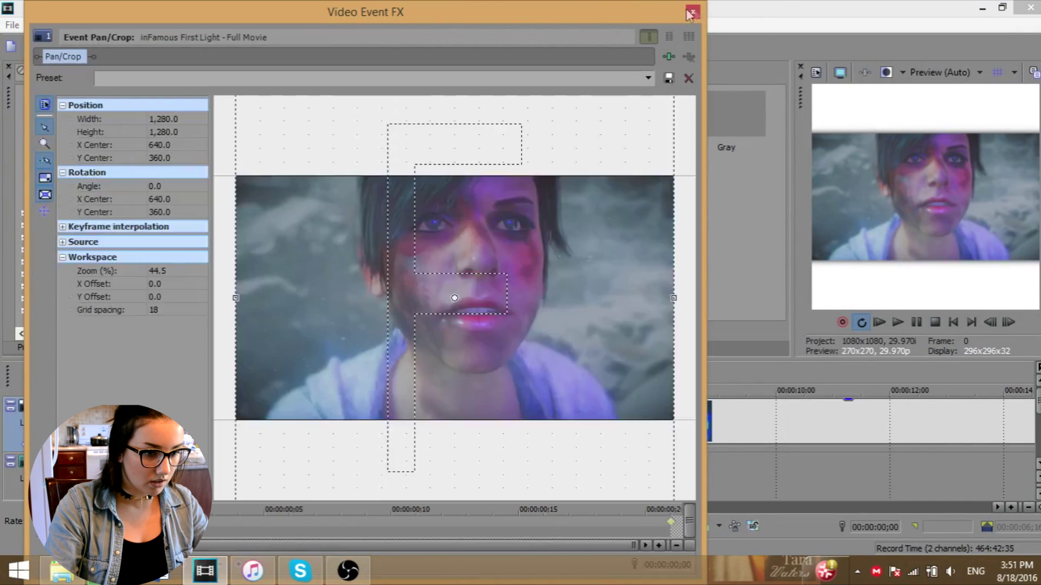
click(693, 12)
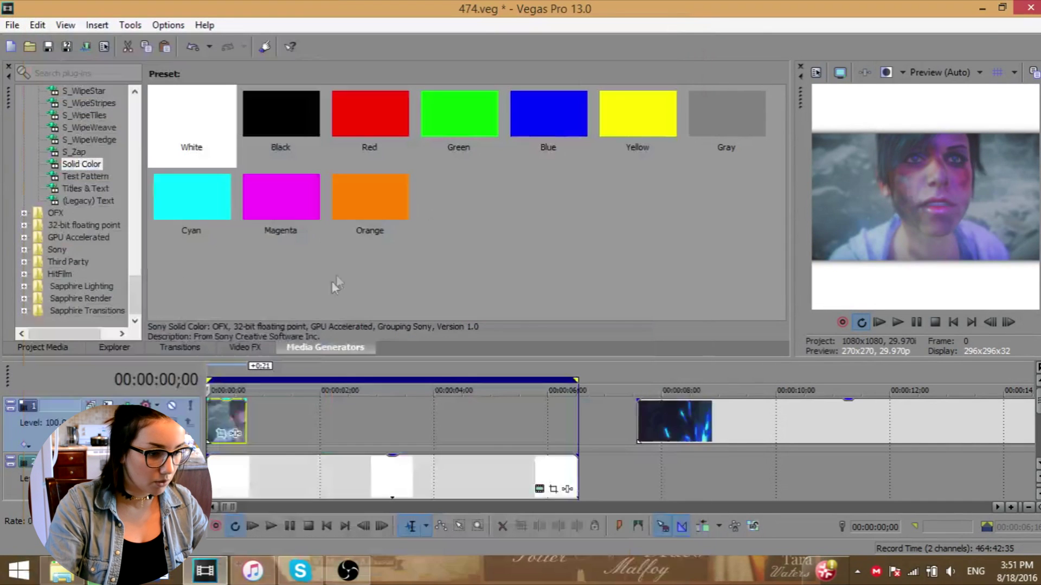
click(257, 348)
- Apply the S_BlurMoCurves Default preset from Video FX onto the first clip
scroll(167, 282, down, 20)
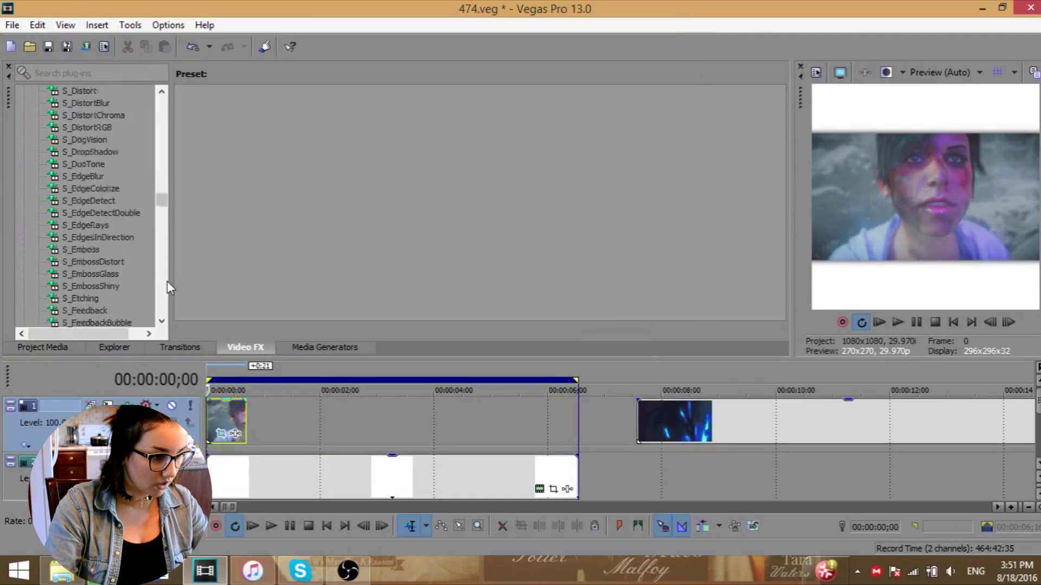
scroll(106, 119, up, 9)
click(106, 129)
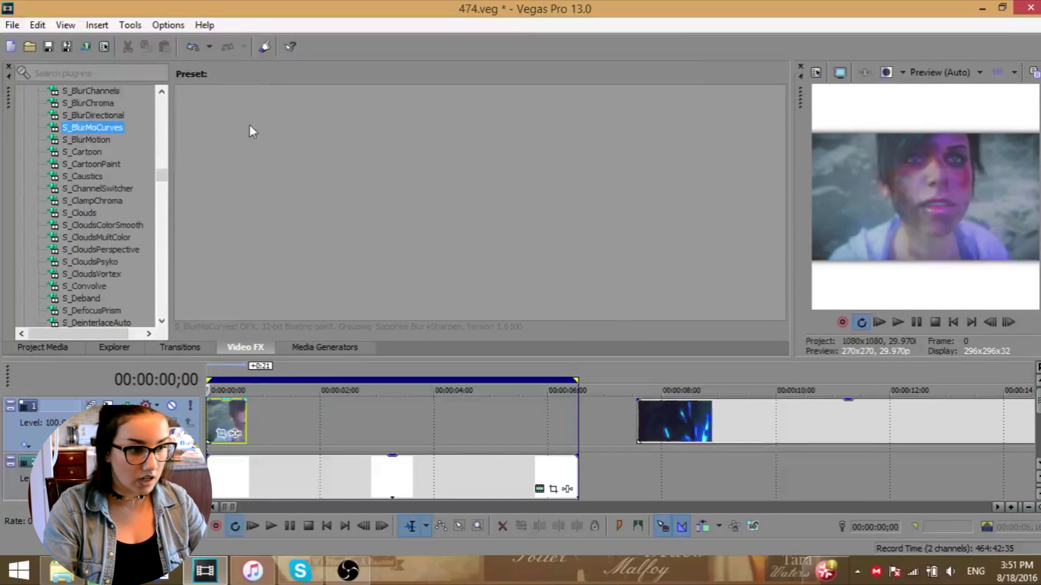
drag(217, 122, 235, 404)
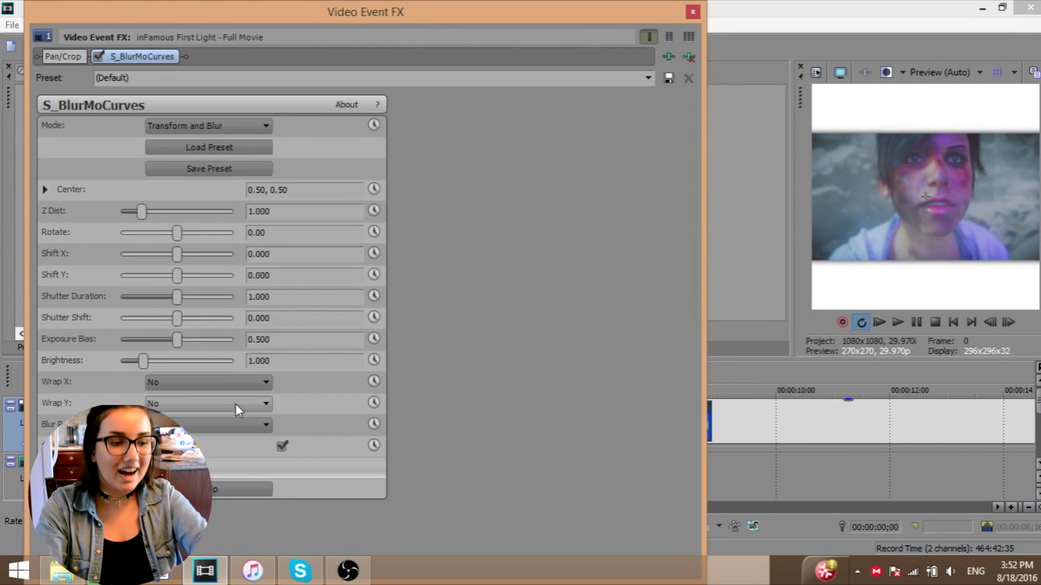
- Enable keyframing, set Rotate to -90, and shift the keyframes earlier to about frame 14
click(374, 210)
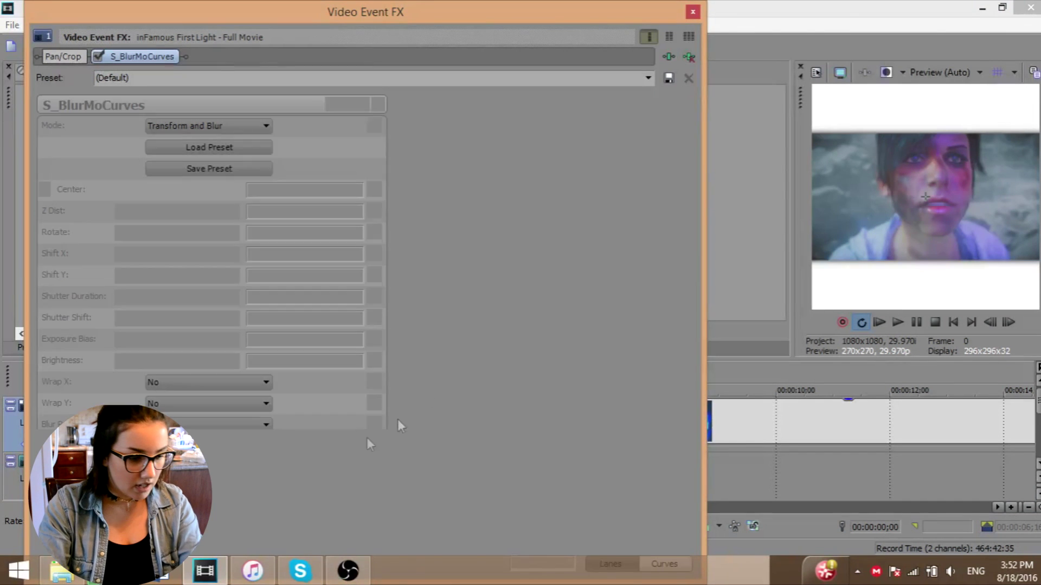
click(631, 480)
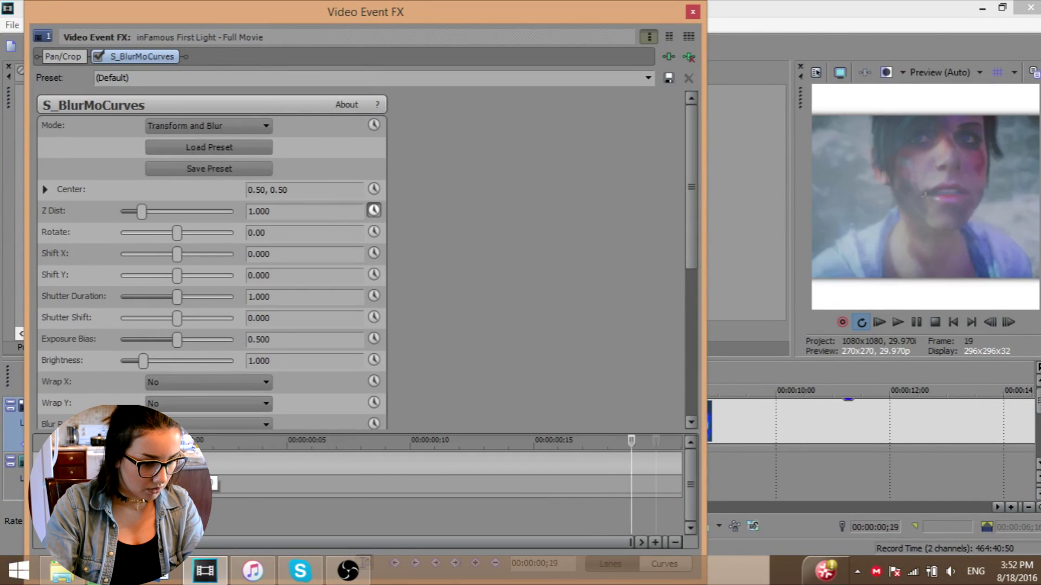
click(557, 480)
drag(453, 486, 559, 486)
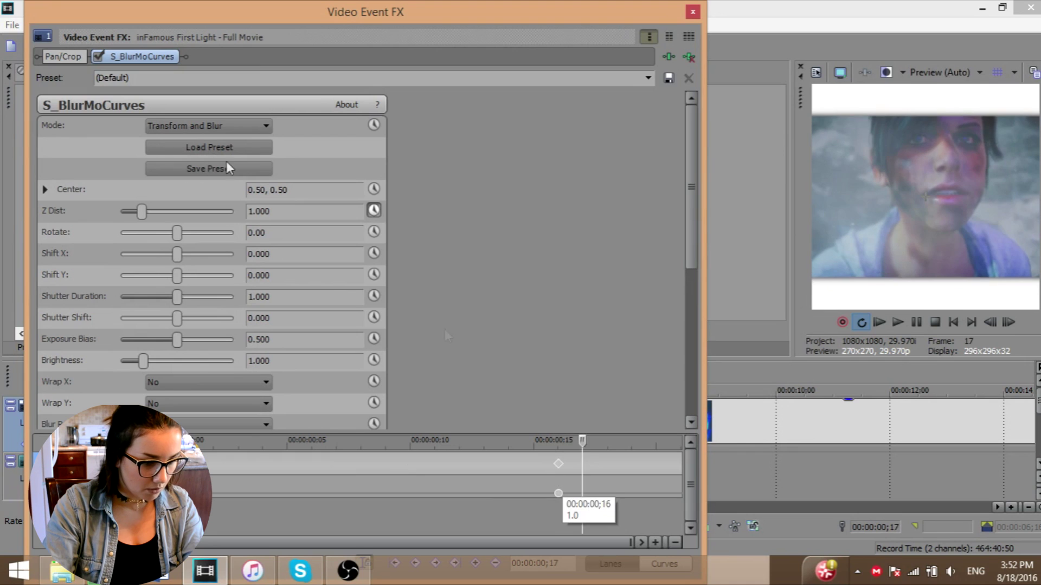
click(272, 232)
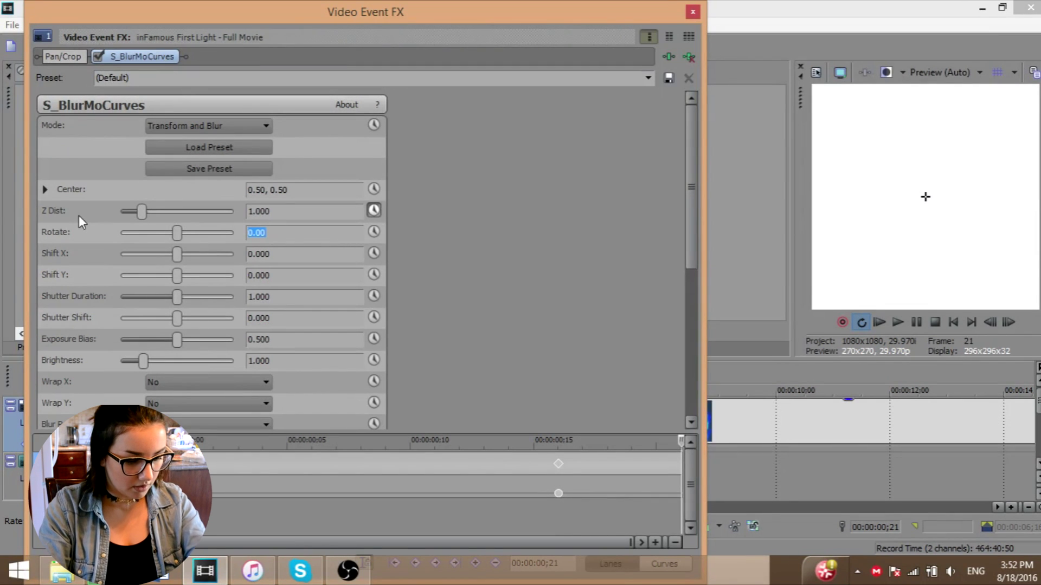
key(Return)
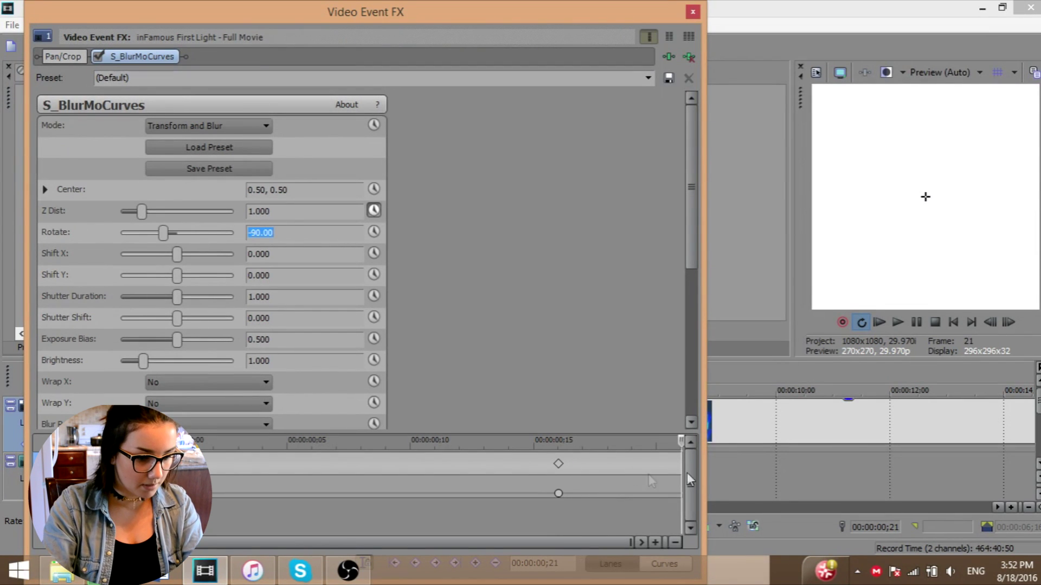
click(679, 473)
drag(559, 463, 509, 464)
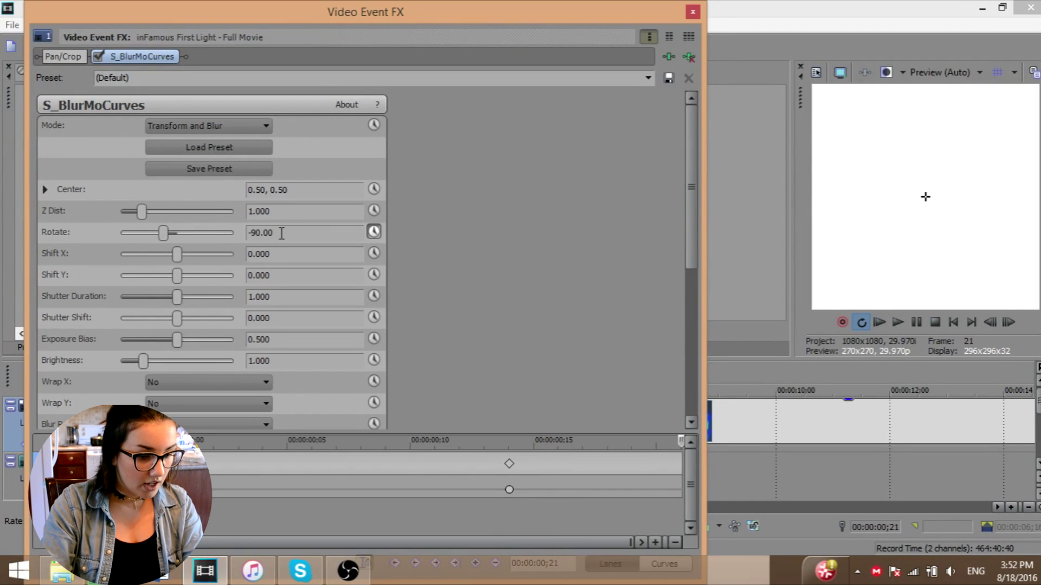
- Move the end Rotate keyframe to frame 21 and add a Rotate keyframe of 15 at frame 16
drag(509, 463, 682, 470)
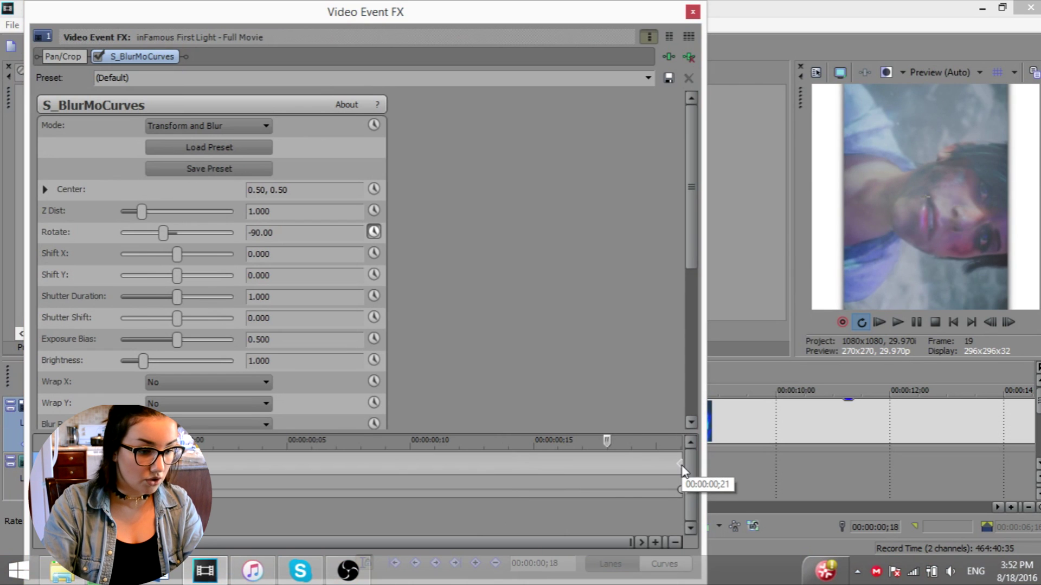
click(300, 232)
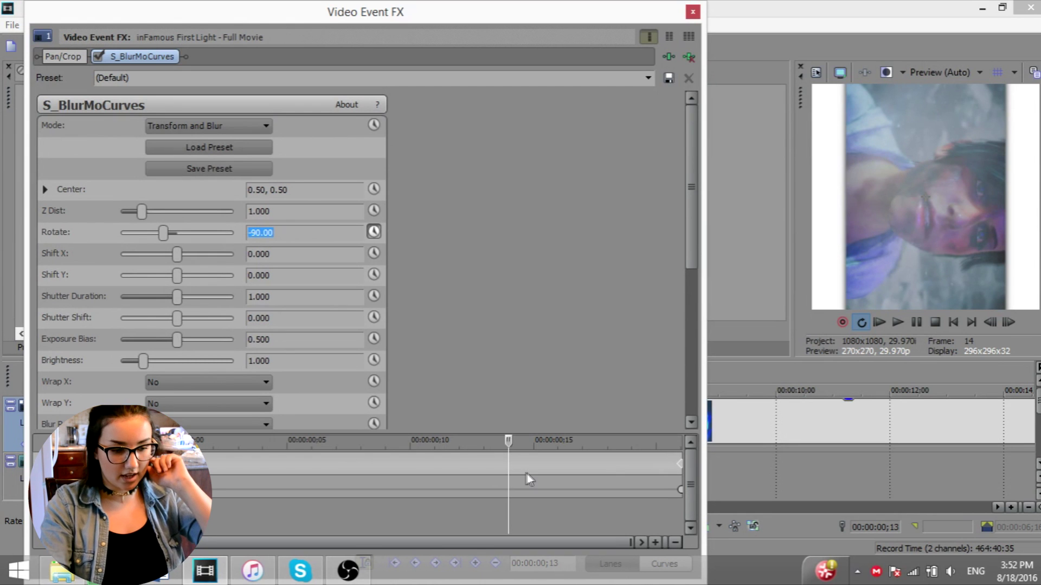
click(682, 465)
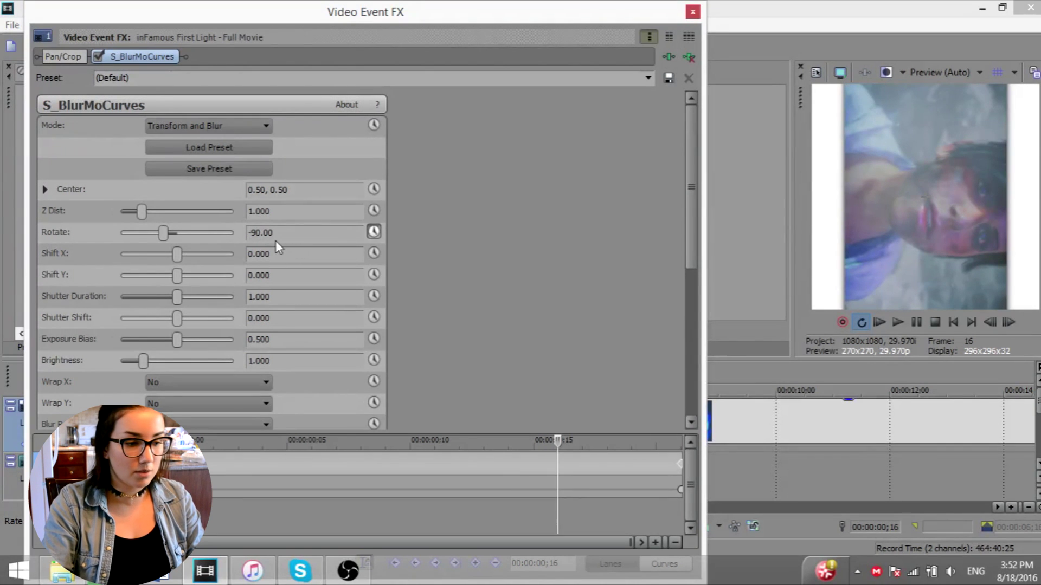
drag(257, 233, 237, 229)
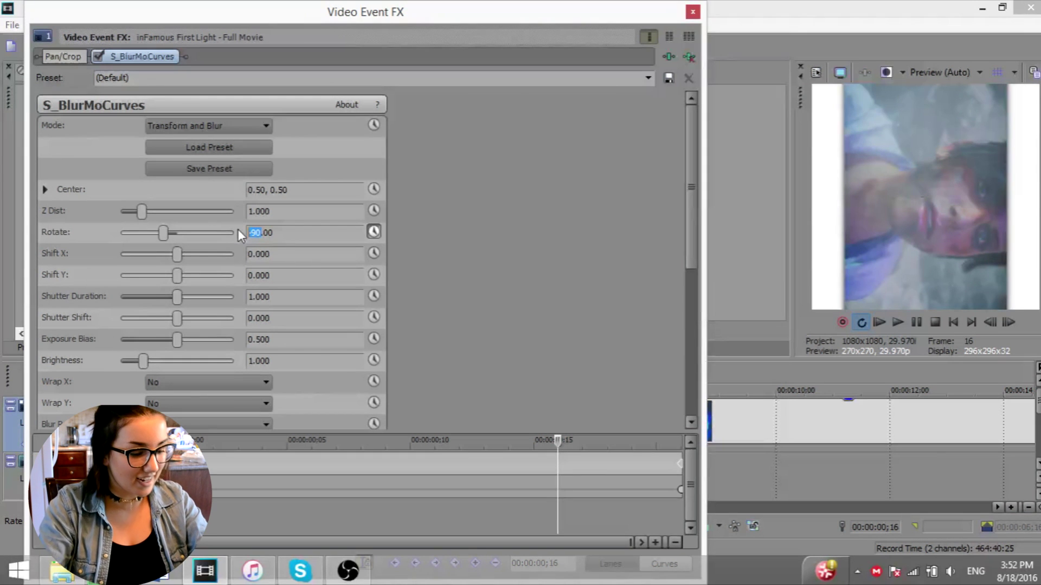
text(15)
key(Return)
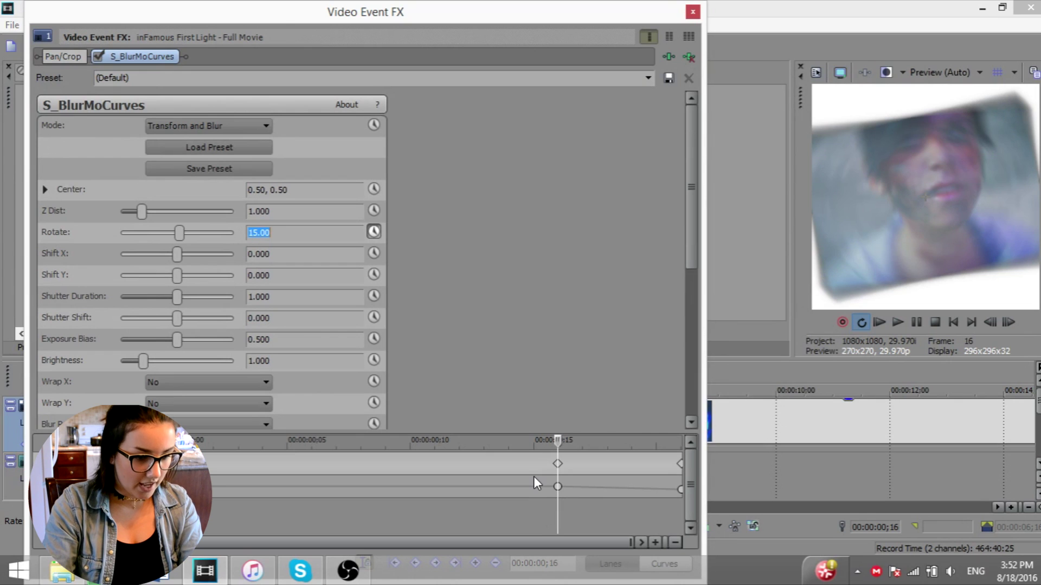
- Set Wrap X to Reflect and try Wrap Y on Reflect at the keyframes
click(680, 488)
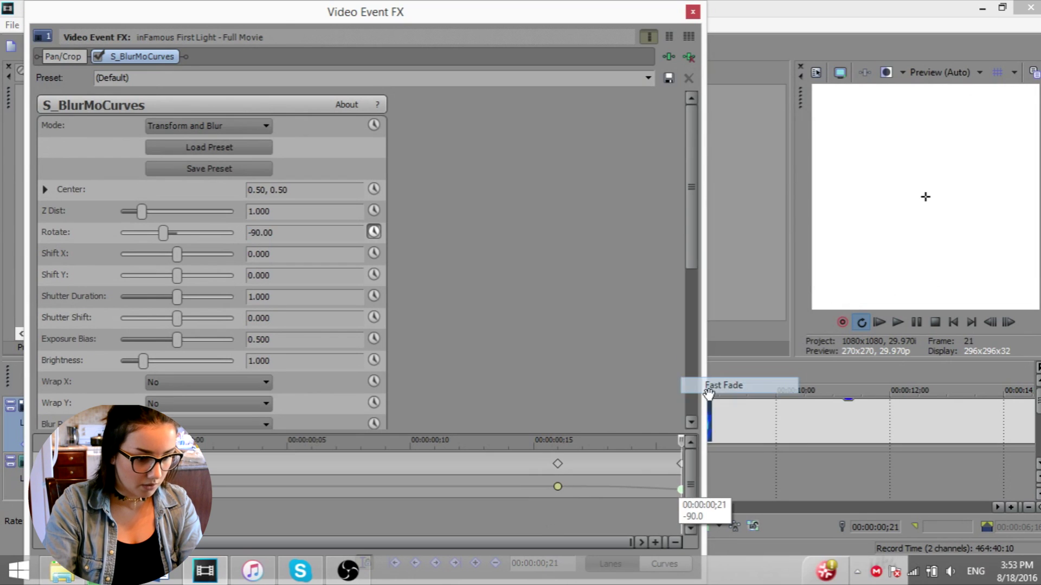
click(165, 381)
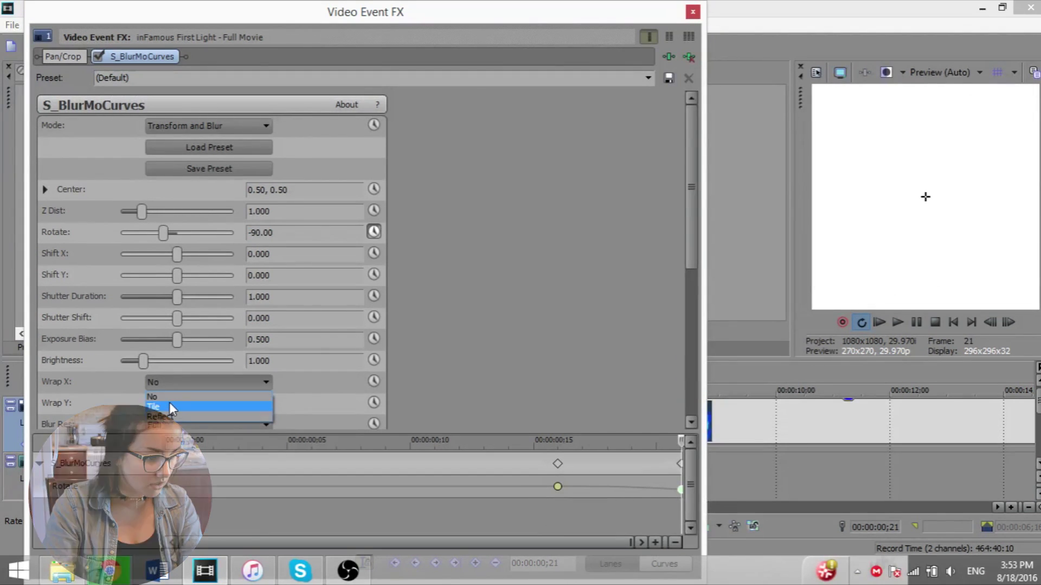
click(165, 415)
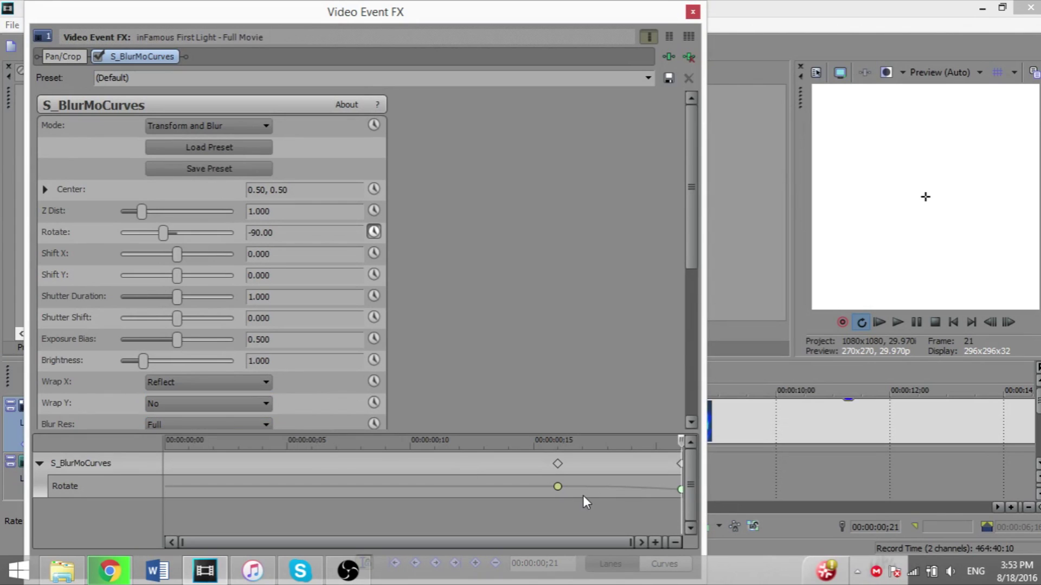
click(558, 464)
click(211, 404)
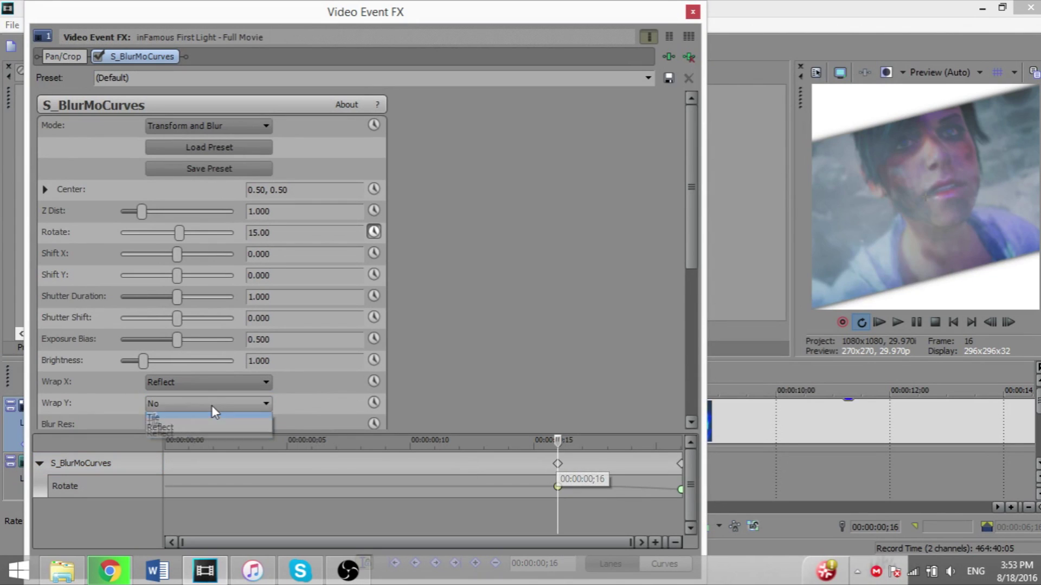
click(191, 437)
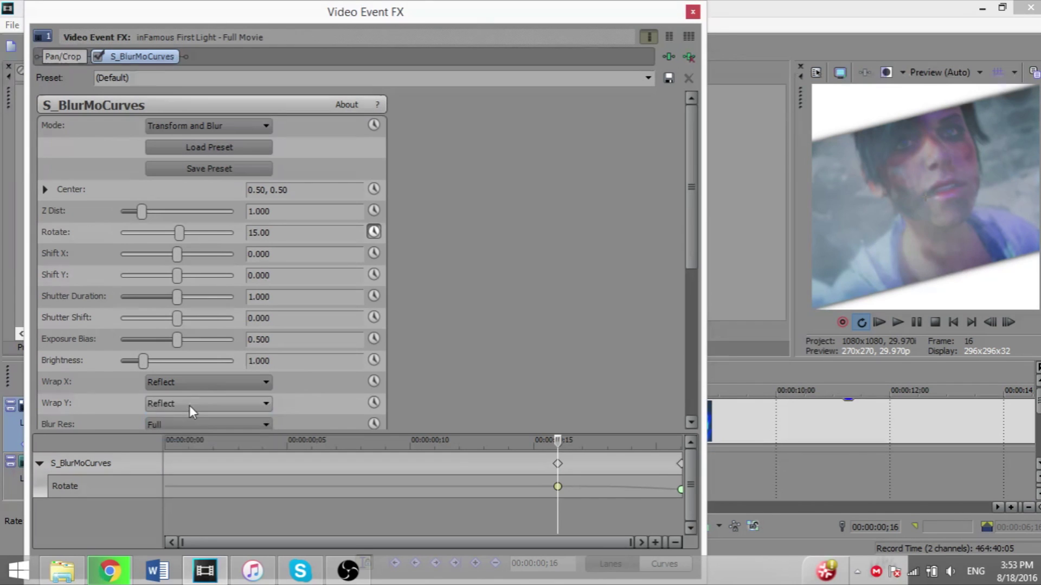
- Try moving Pan/Crop after S_BlurMoCurves in the effect chain, then restore the original order
drag(60, 58, 135, 63)
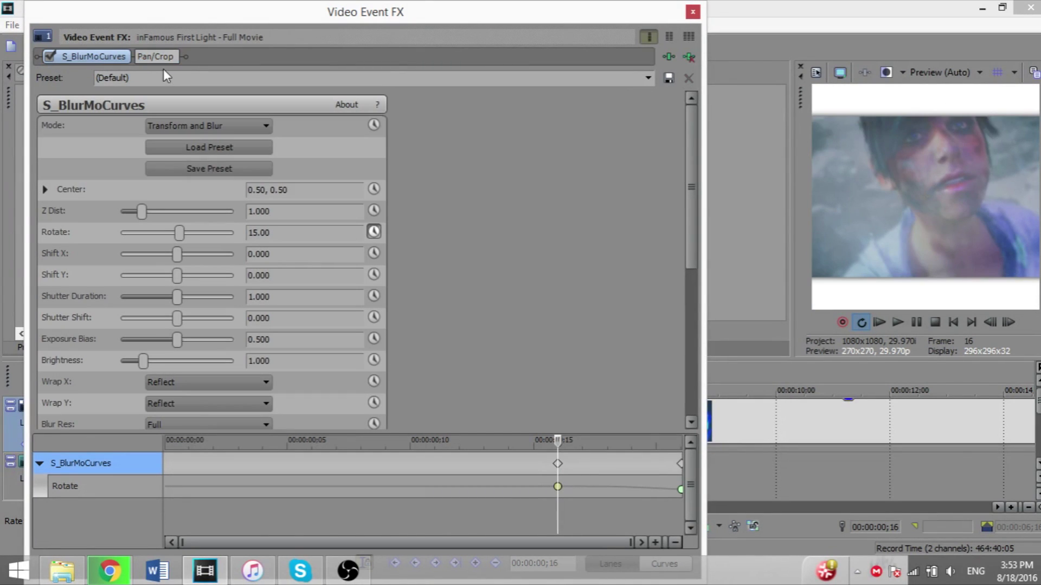
click(154, 57)
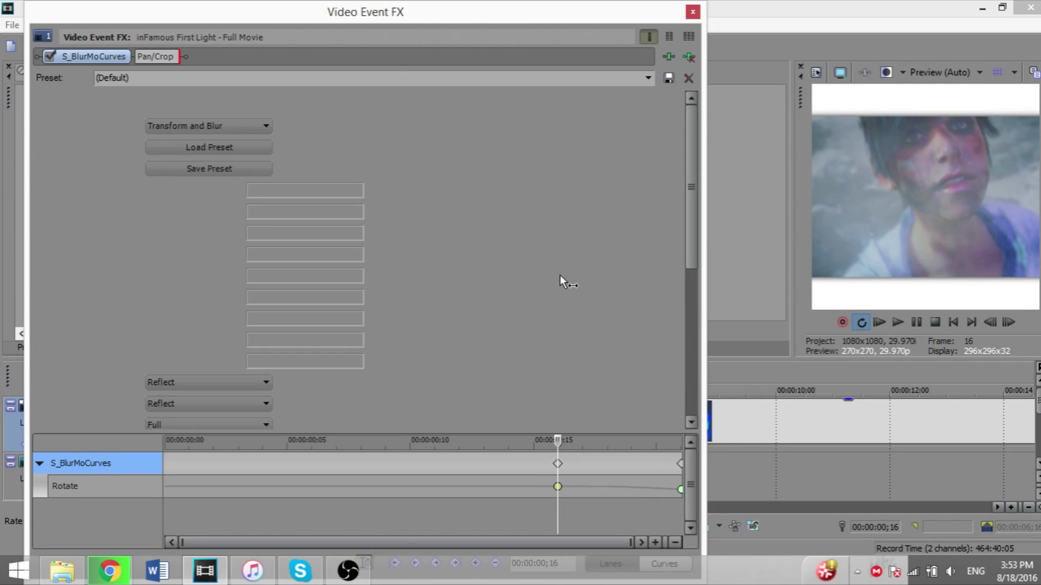
drag(560, 275, 532, 271)
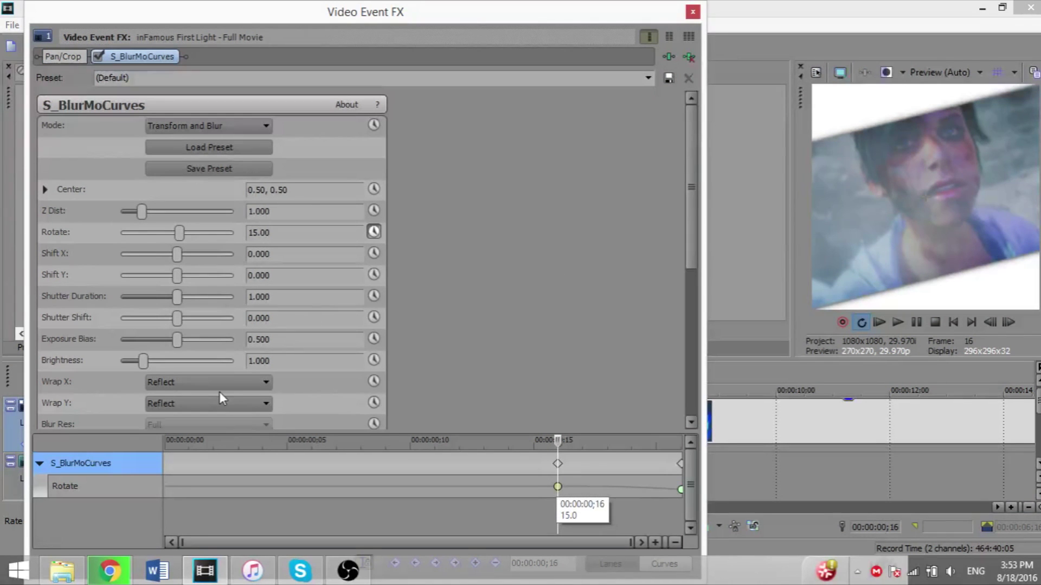
- Return Wrap Y to No at the frame 16 keyframe
click(681, 462)
key(ctrl+Left)
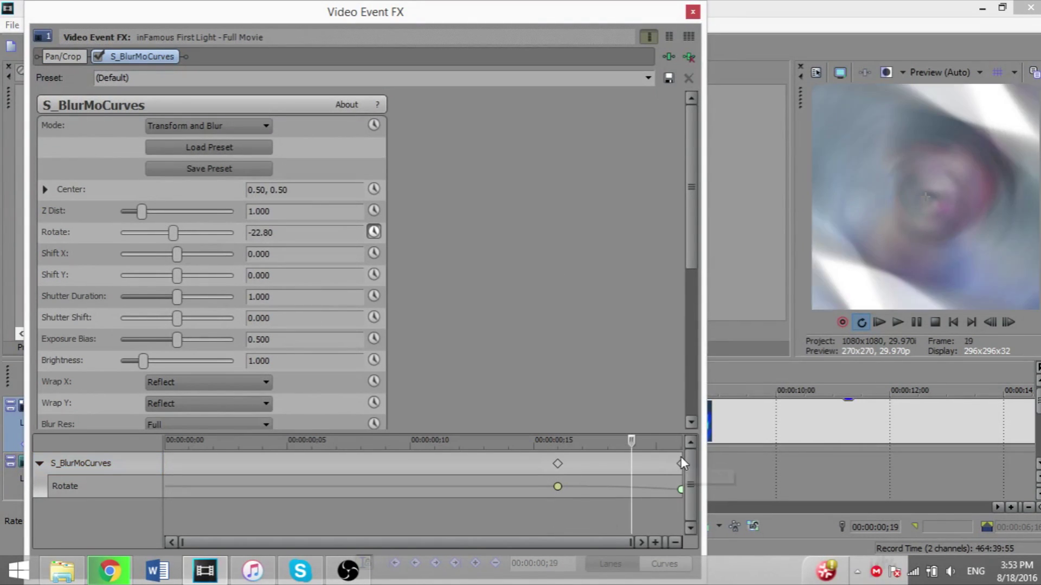
click(174, 404)
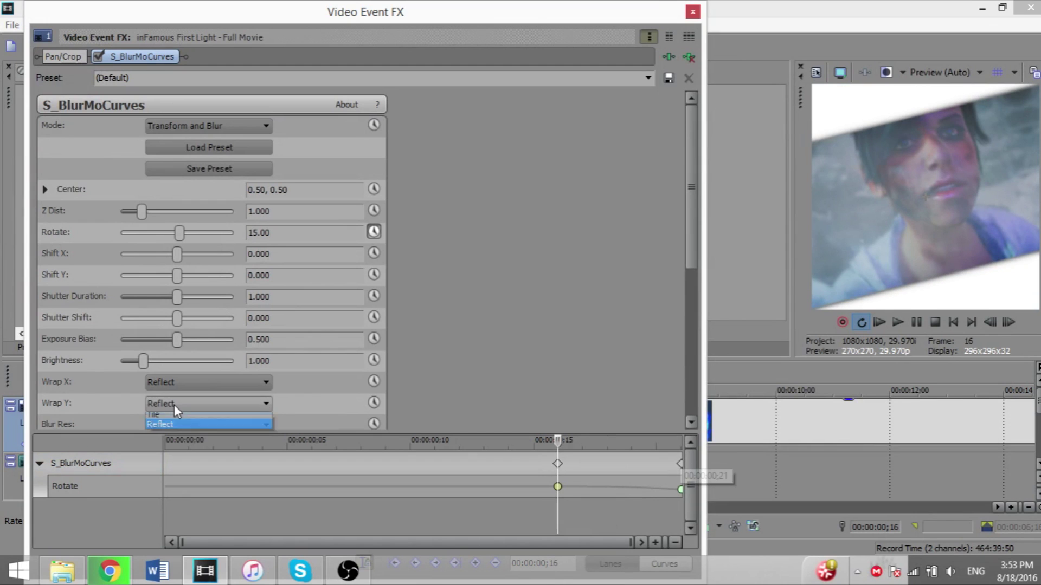
click(179, 440)
click(558, 487)
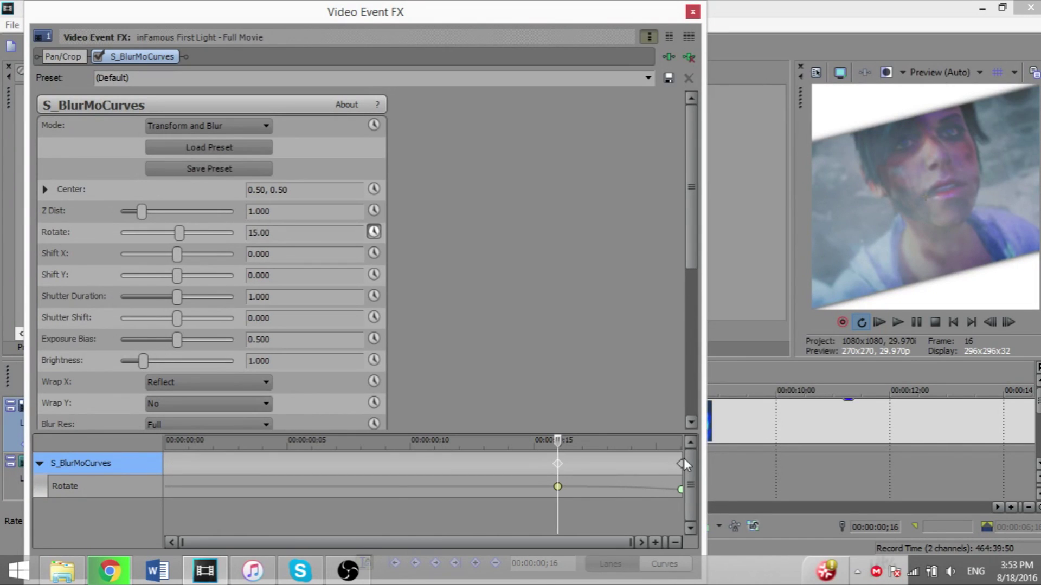
- Add a 0 Rotate keyframe at frame 5, give it Slow Fade, and close Video Event FX
click(559, 463)
key(Left)
key(Left)
key(Left)
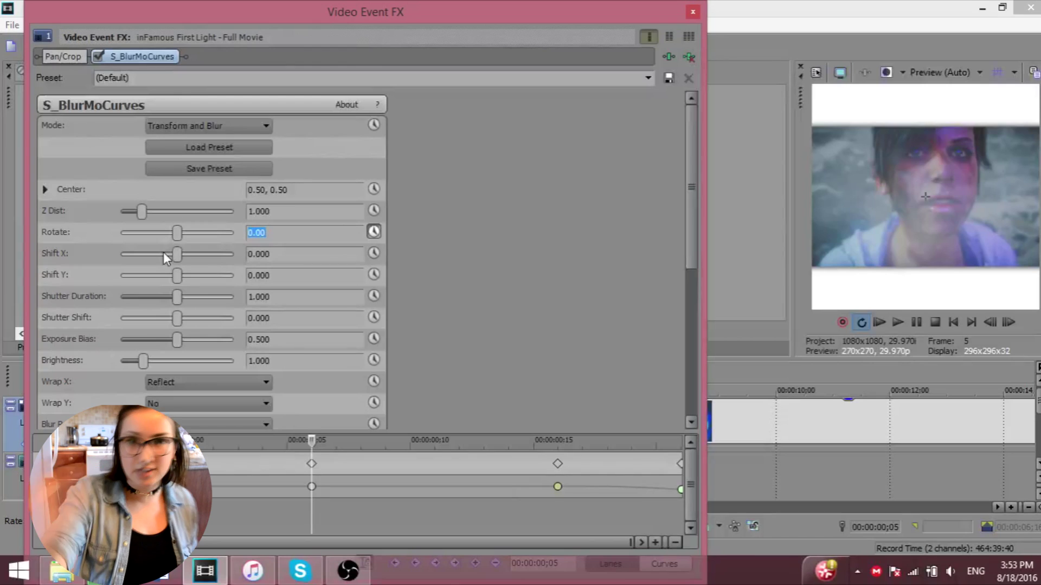
click(311, 485)
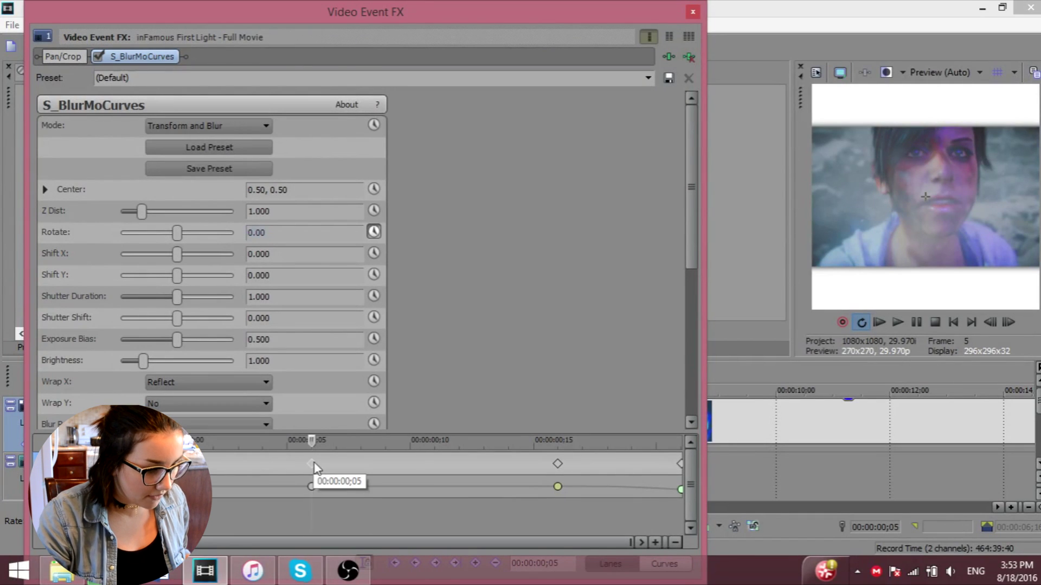
right_click(312, 486)
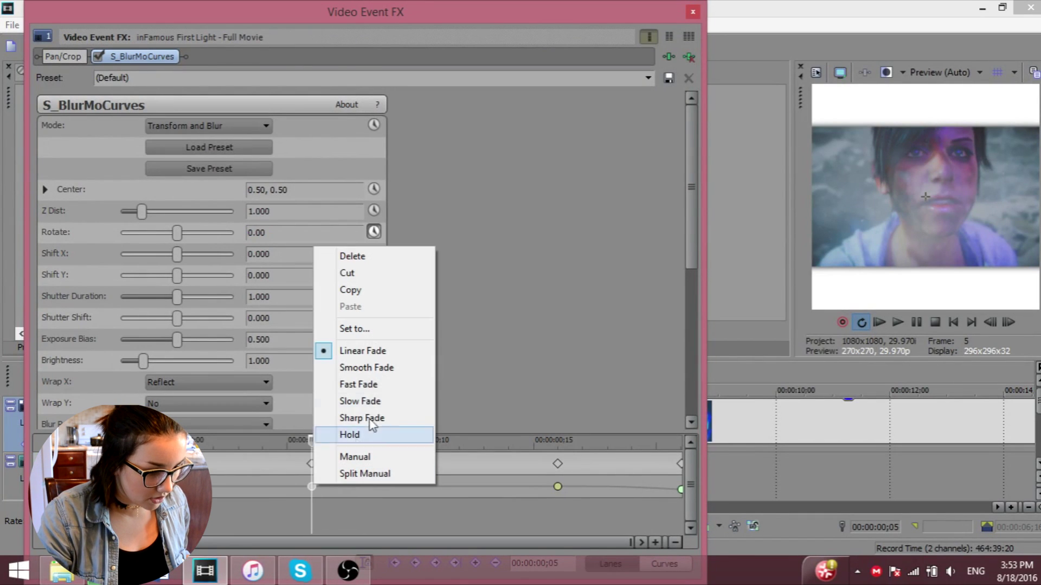
click(379, 401)
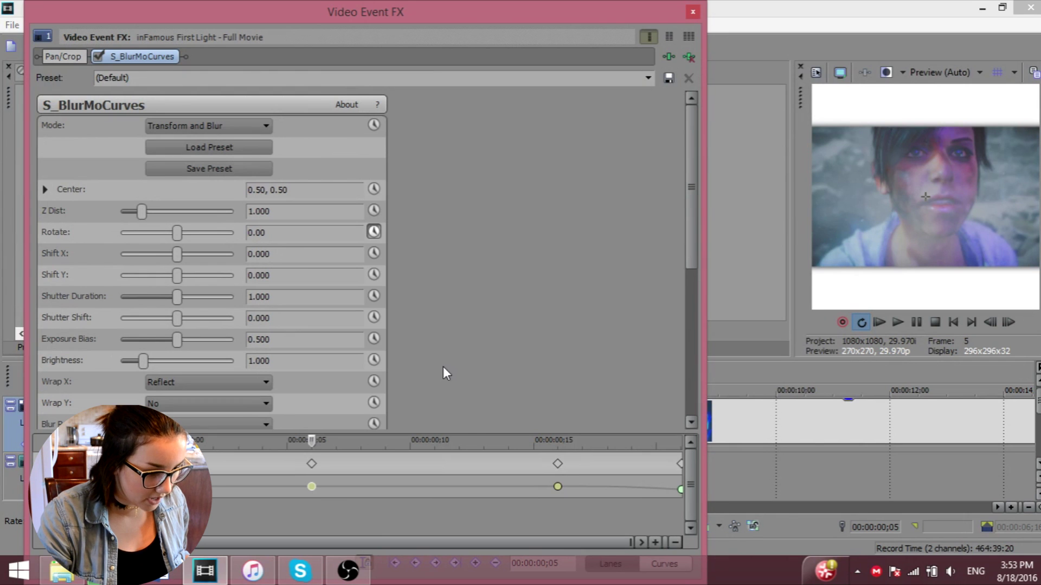
key(alt+F4)
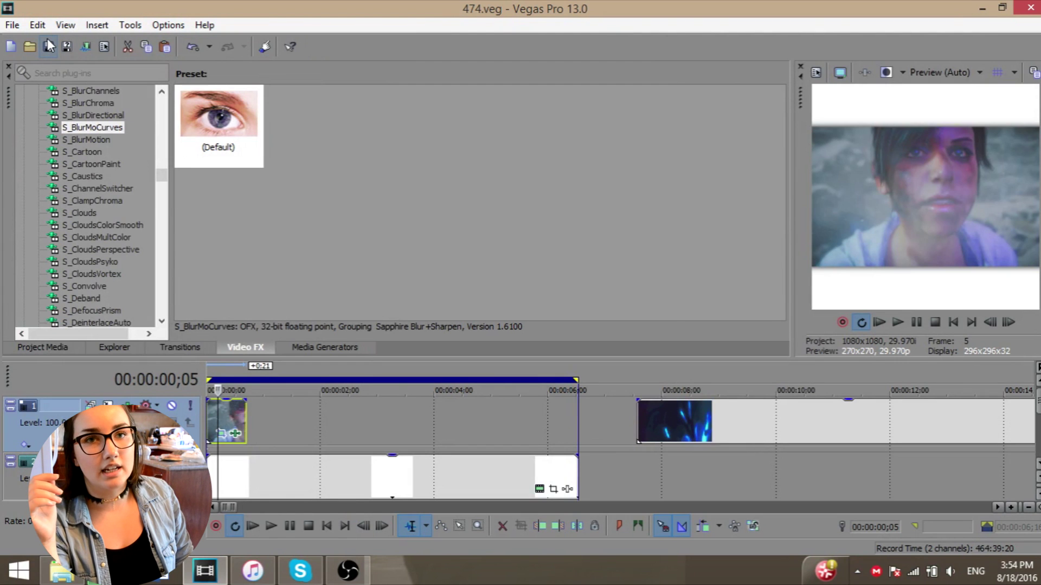
key(Home)
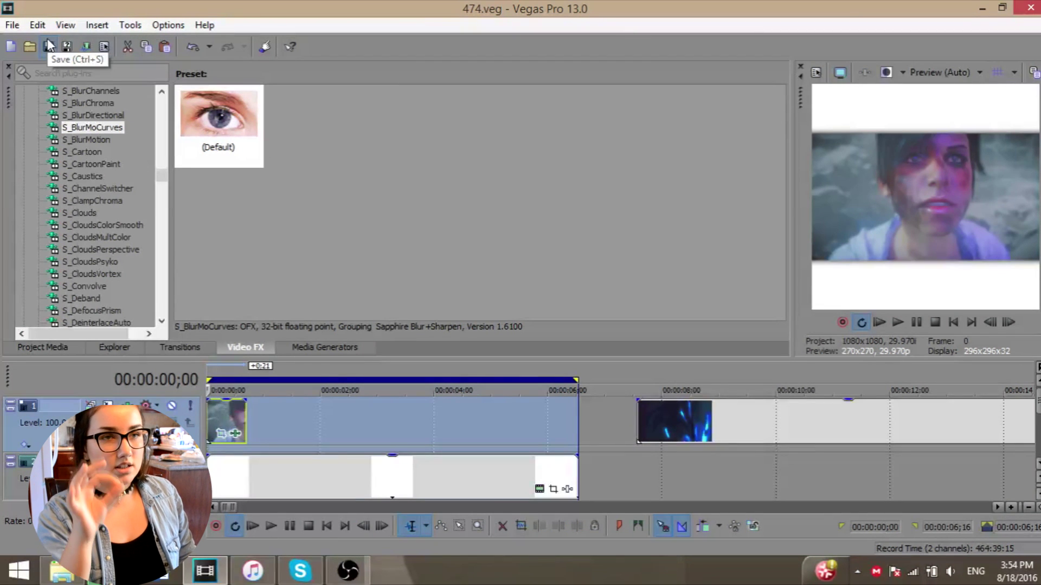
click(48, 45)
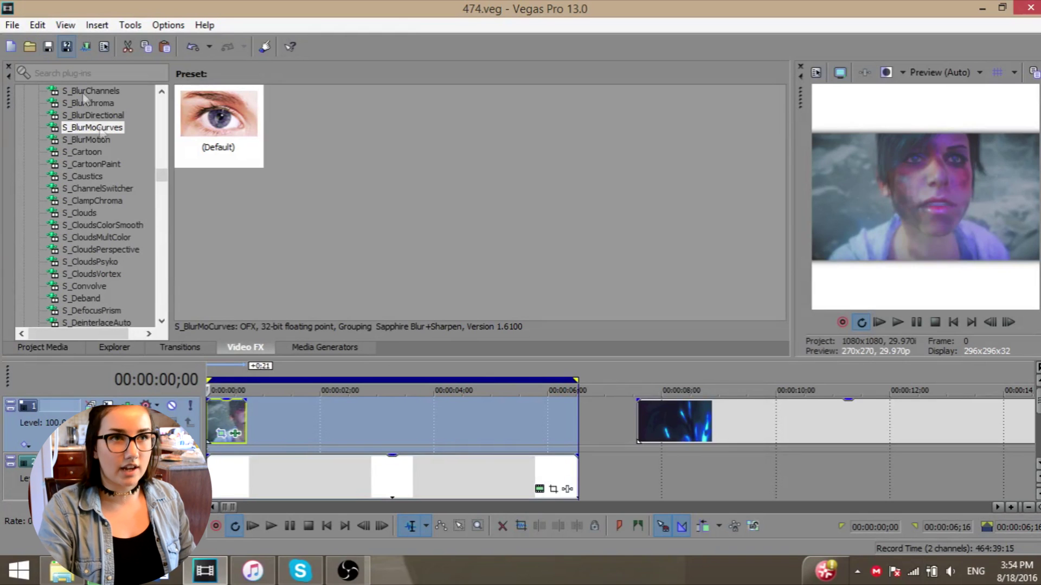
click(210, 411)
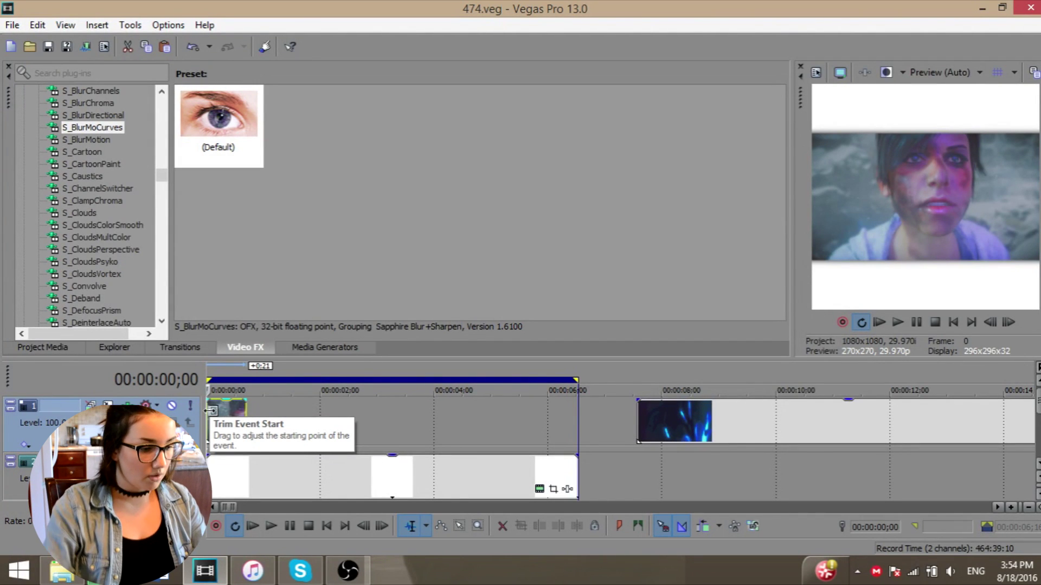
key(space)
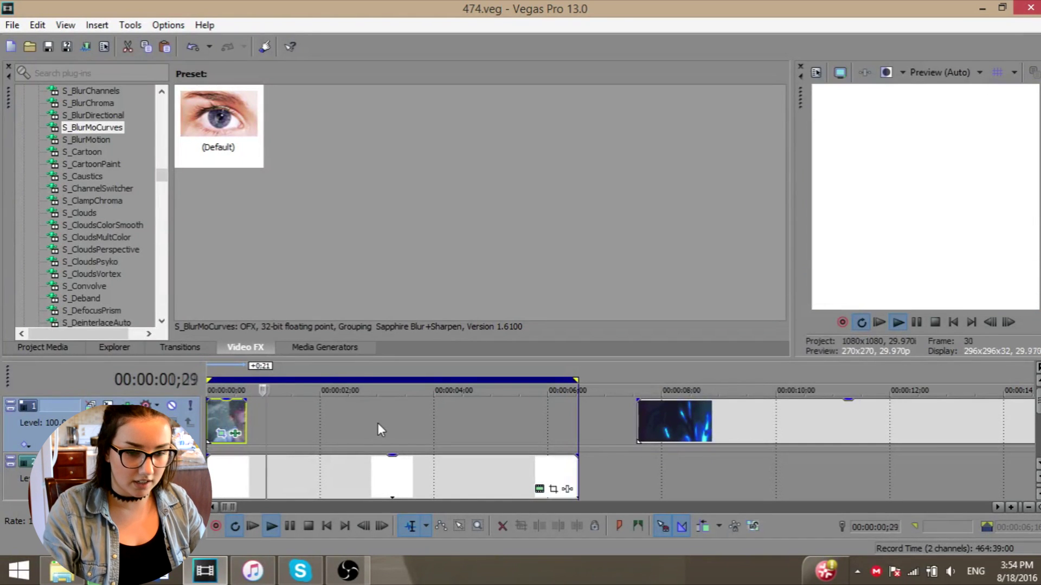
key(space)
key(space)
key(space)
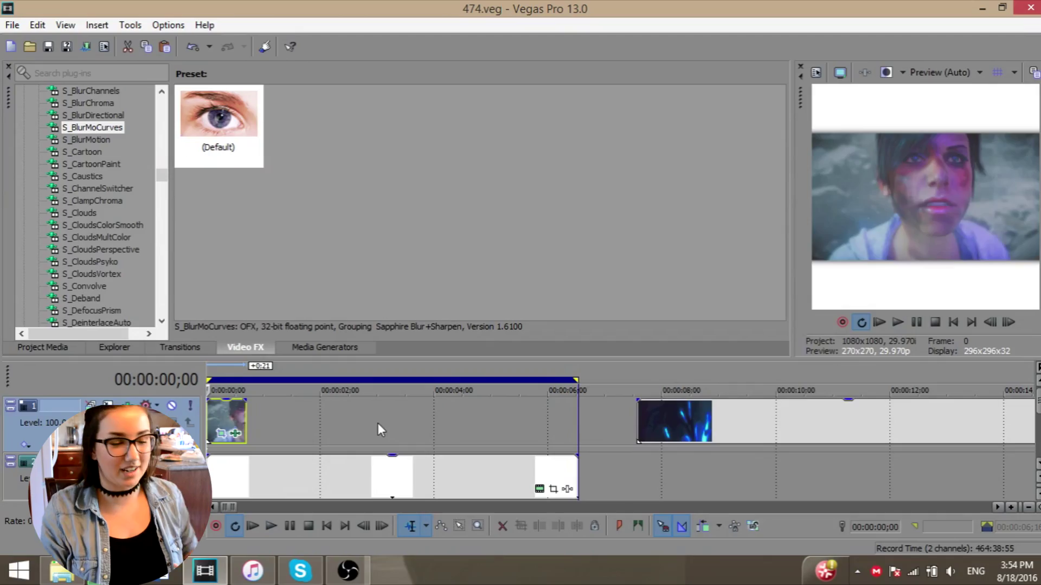